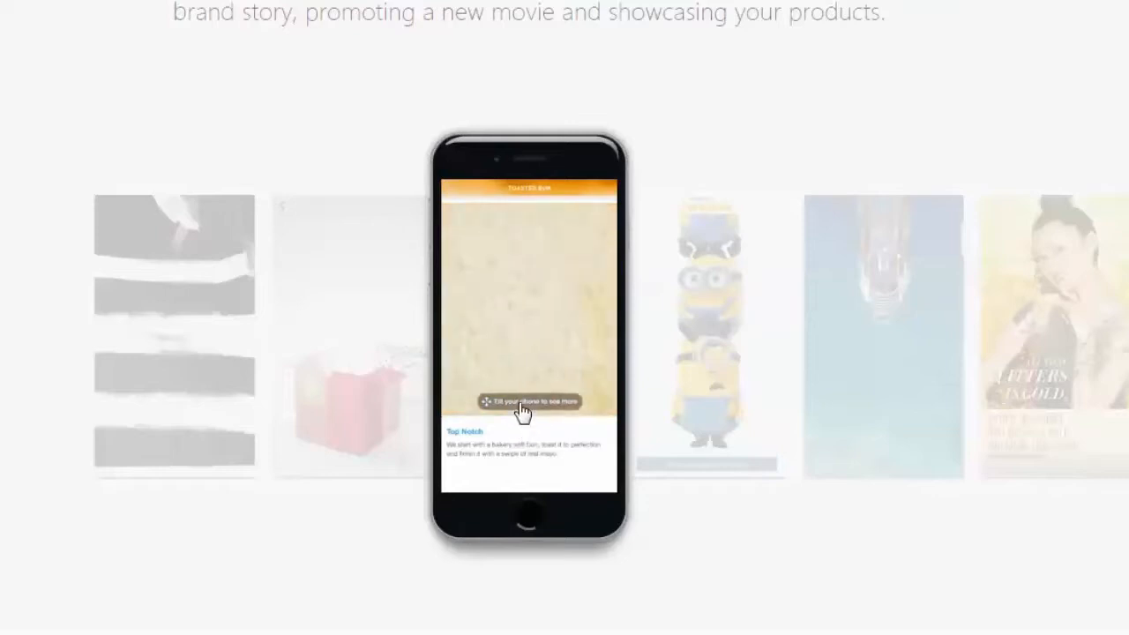
{"action": "left_click", "coordinate": [723, 352]}
{"action": "left_click", "coordinate": [527, 335]}
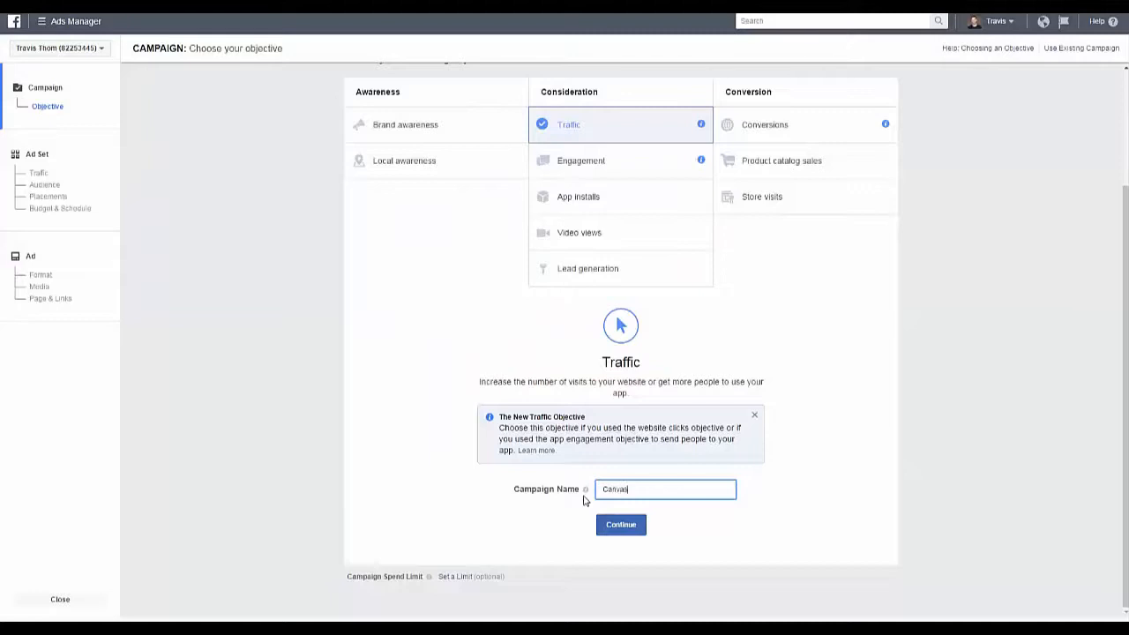
Step: Create a Traffic campaign named Canvas and choose Canvas as the ad format
{"action": "left_click", "coordinate": [638, 529]}
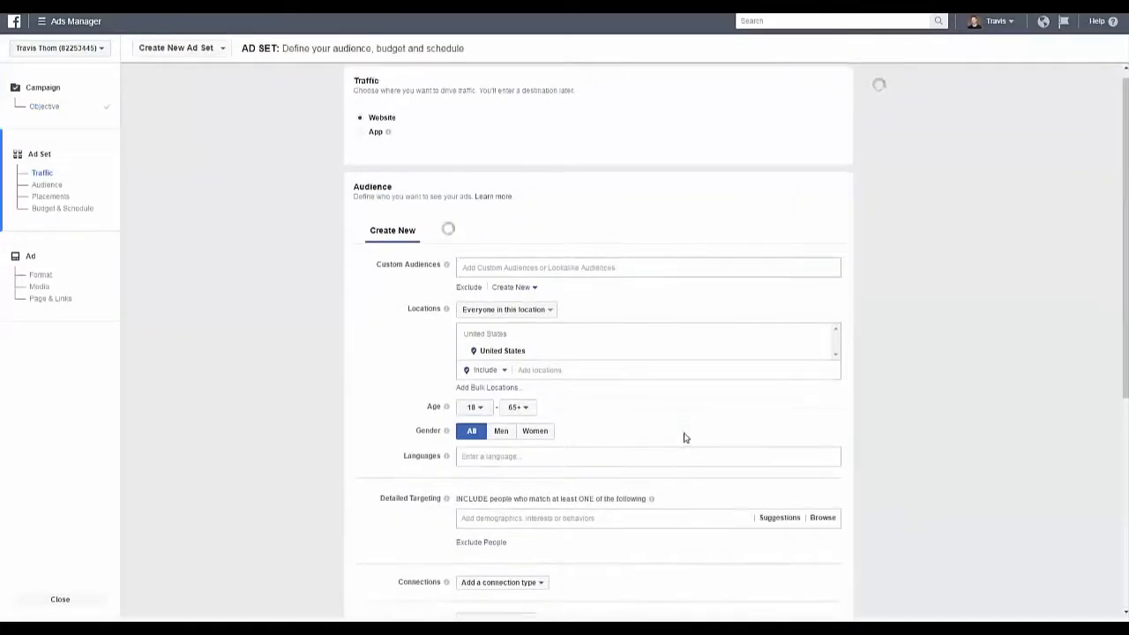
{"action": "left_click", "coordinate": [48, 280]}
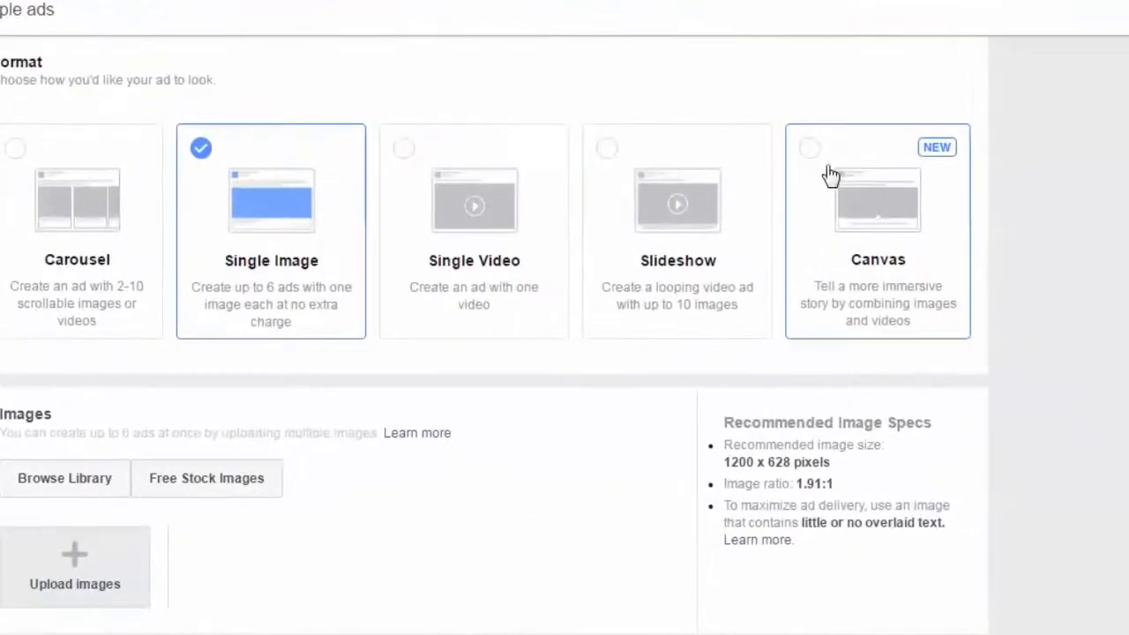
{"action": "left_click", "coordinate": [810, 161]}
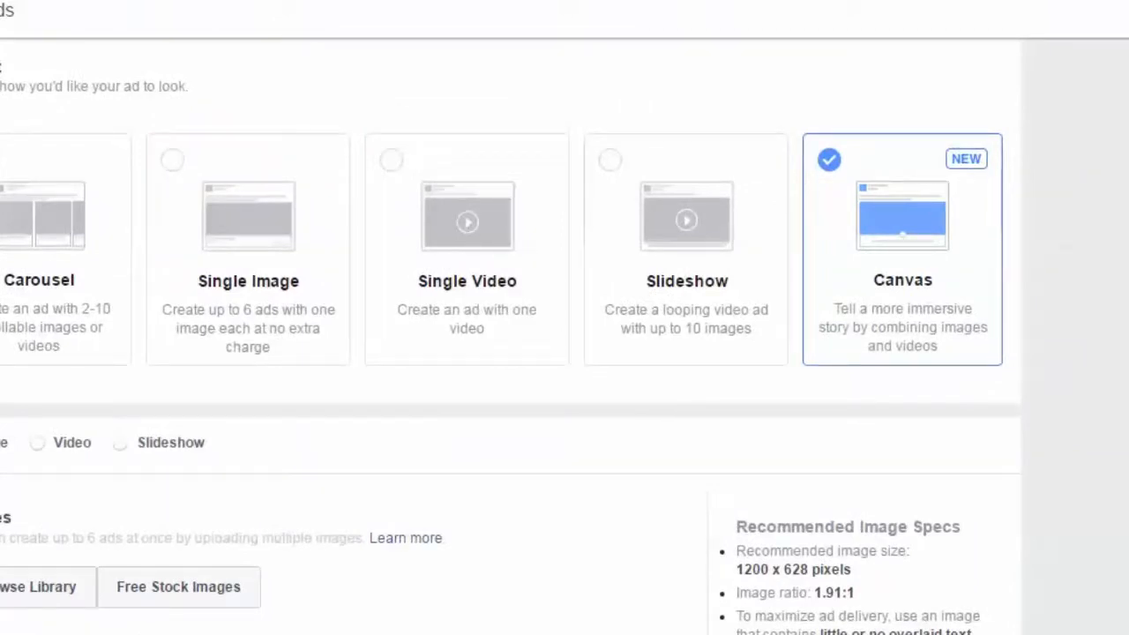
Step: Connect the Elevated Real Estate Marketing Facebook page to the ad
{"action": "left_click", "coordinate": [132, 634]}
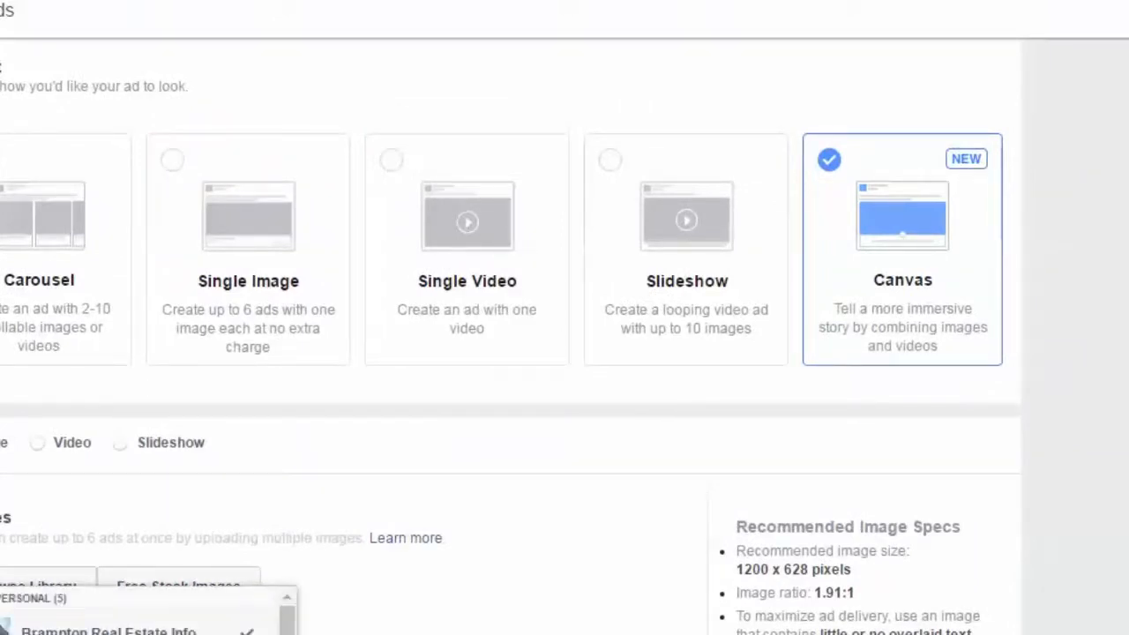
{"action": "left_click", "coordinate": [390, 557]}
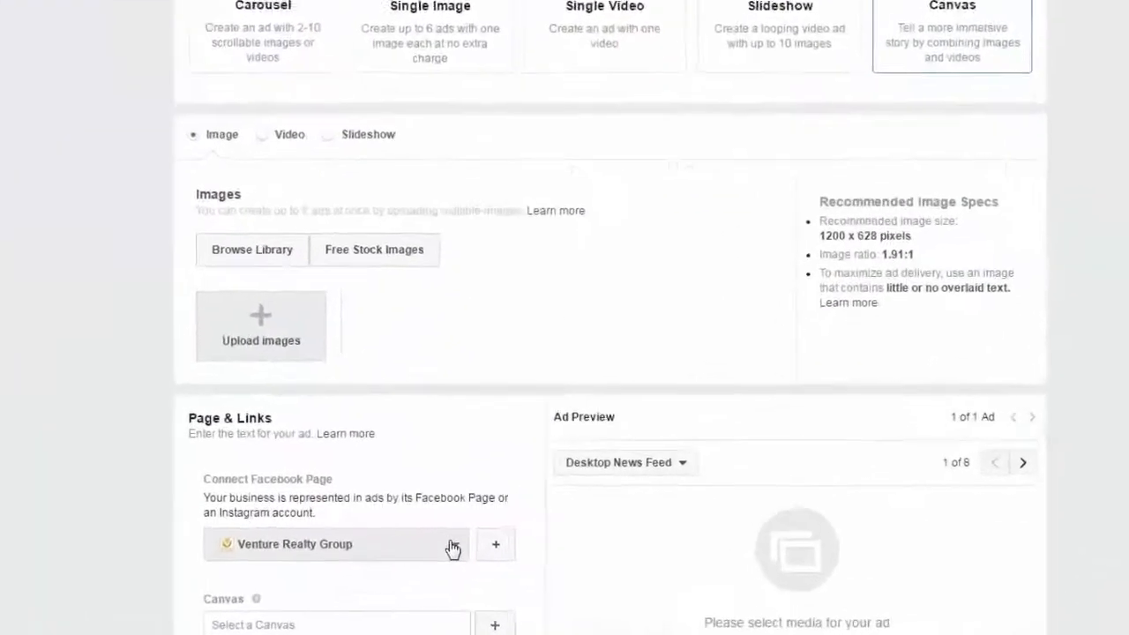
{"action": "left_click", "coordinate": [500, 525]}
{"action": "left_click", "coordinate": [352, 522]}
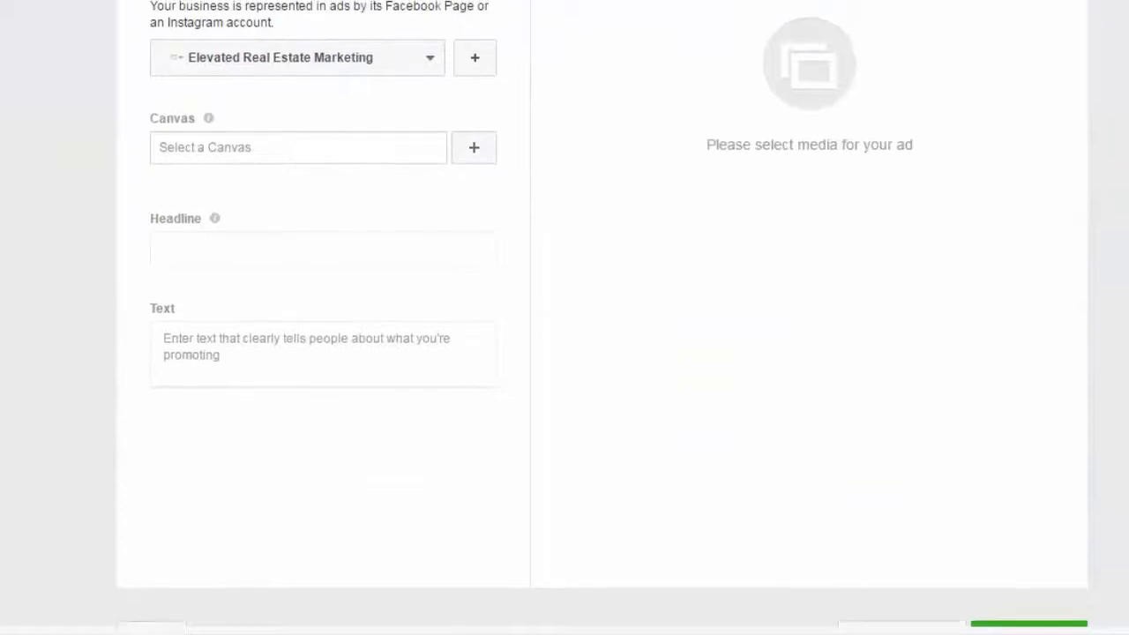
Step: Create a new canvas and add Button, Carousel, Photo, Text block, Video and Header components to it
{"action": "left_click", "coordinate": [473, 148]}
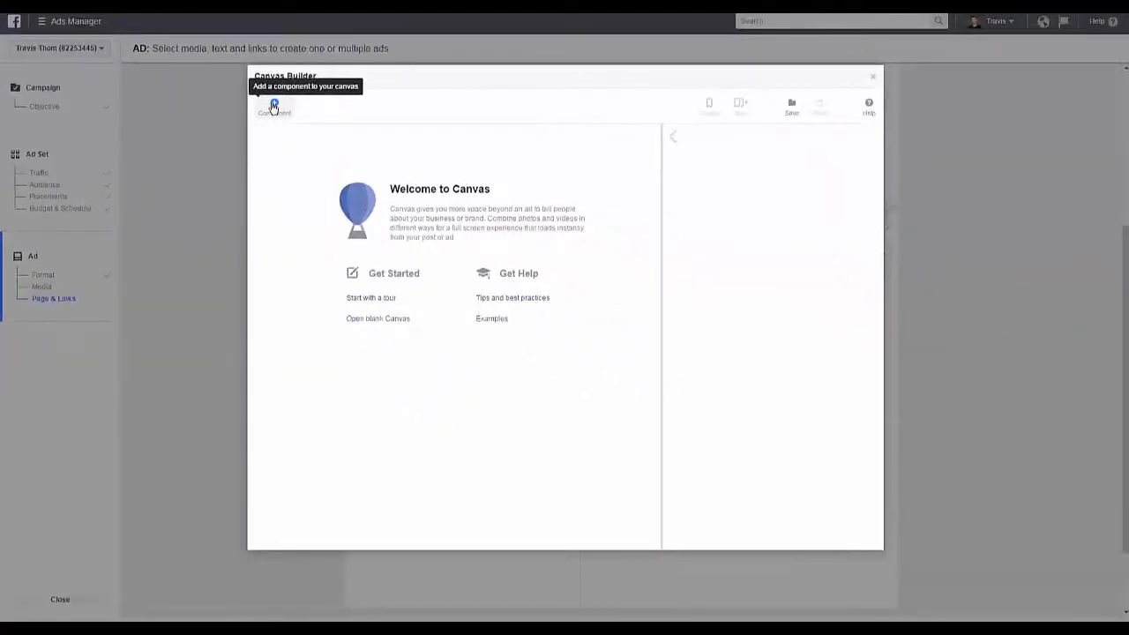
{"action": "left_click", "coordinate": [273, 104]}
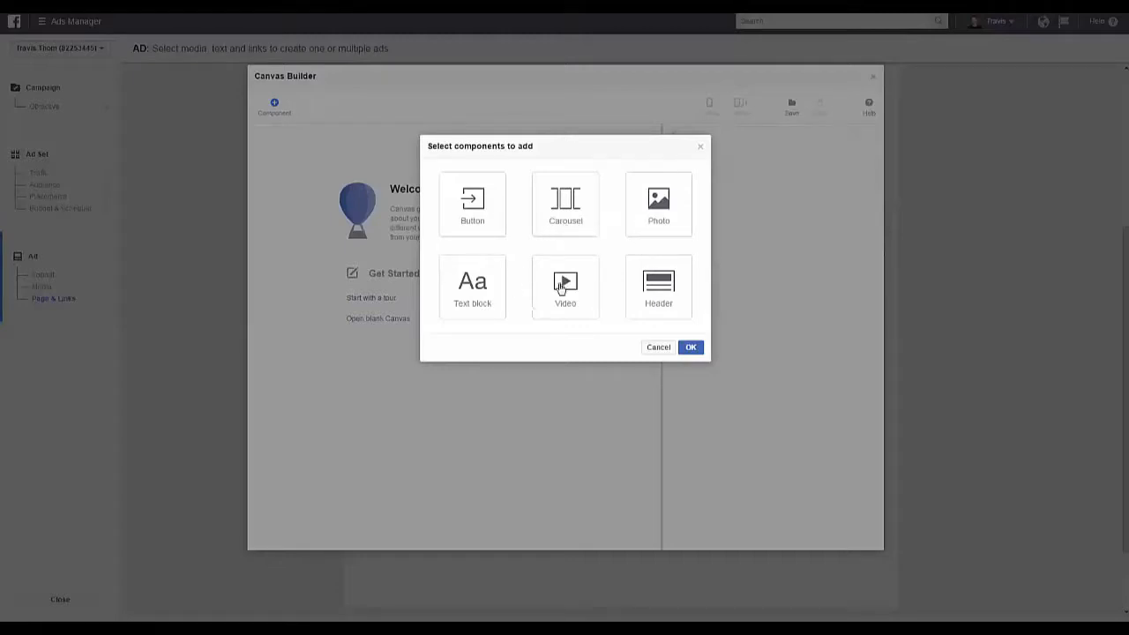
{"action": "left_click", "coordinate": [484, 227]}
{"action": "left_click", "coordinate": [546, 216]}
{"action": "left_click", "coordinate": [648, 215]}
{"action": "left_click", "coordinate": [482, 269]}
{"action": "left_click", "coordinate": [565, 284]}
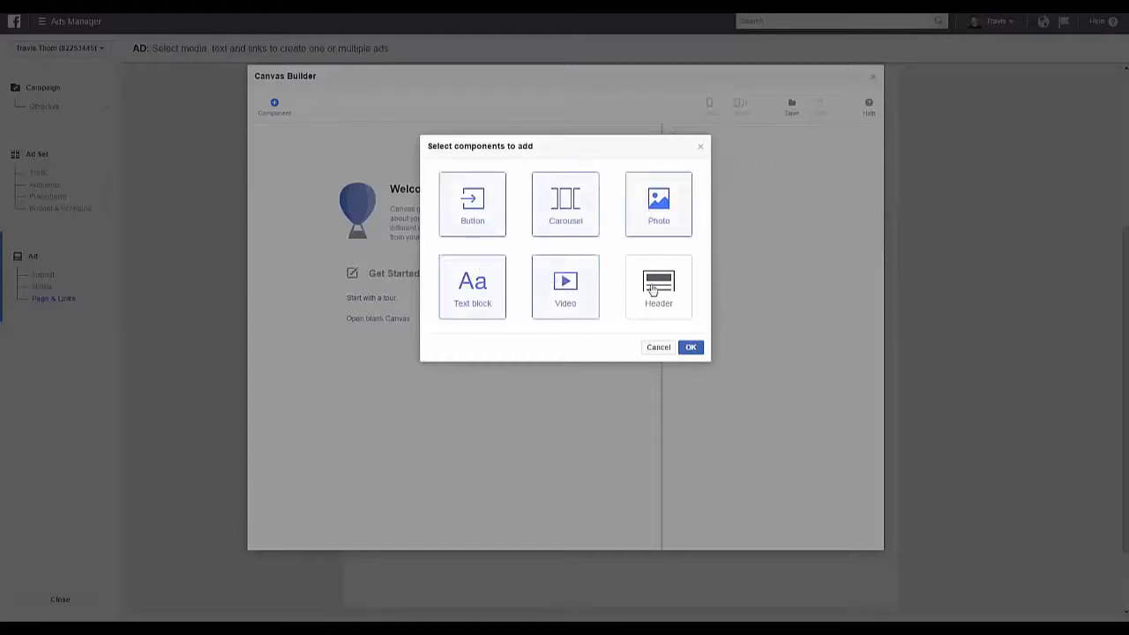
{"action": "left_click", "coordinate": [652, 289]}
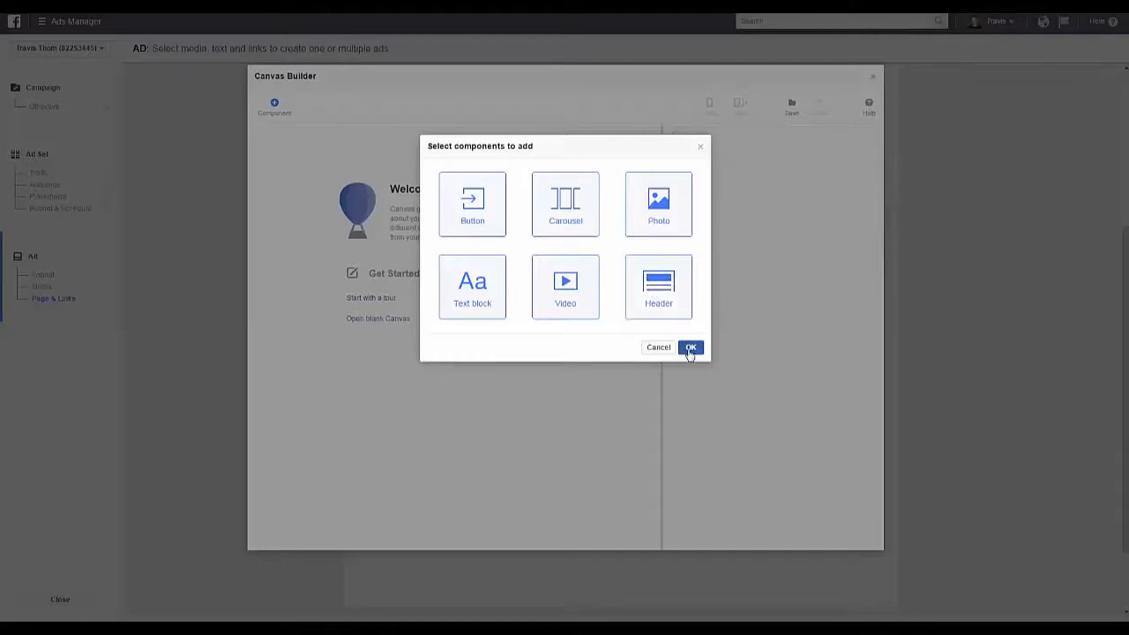
{"action": "left_click", "coordinate": [691, 348]}
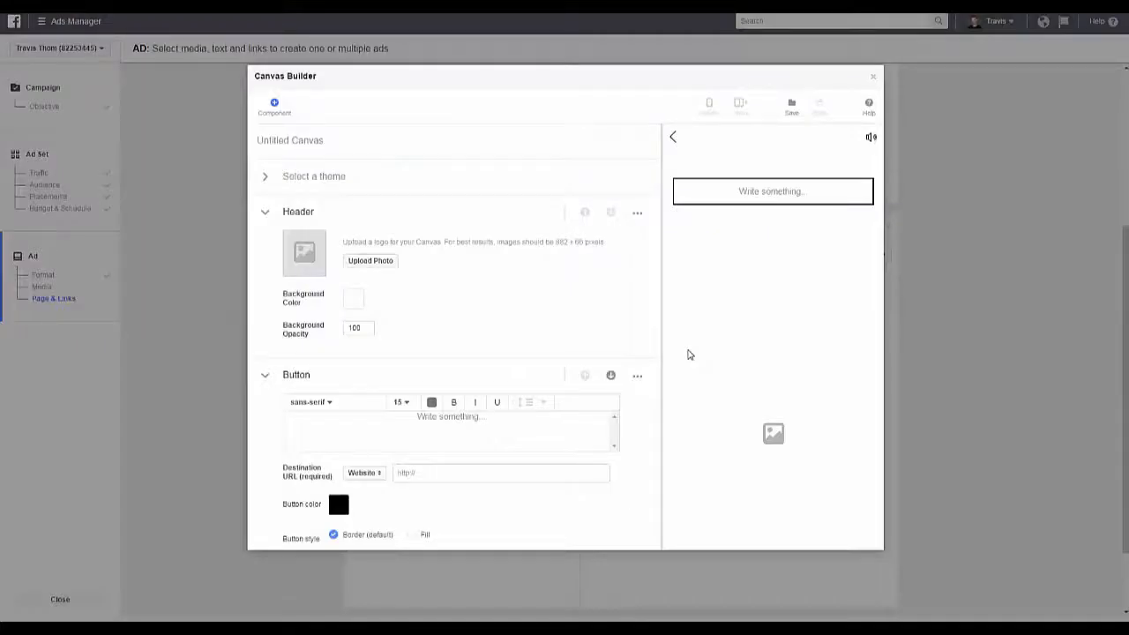
Step: Rename the untitled canvas as Property Site
{"action": "left_click", "coordinate": [293, 143]}
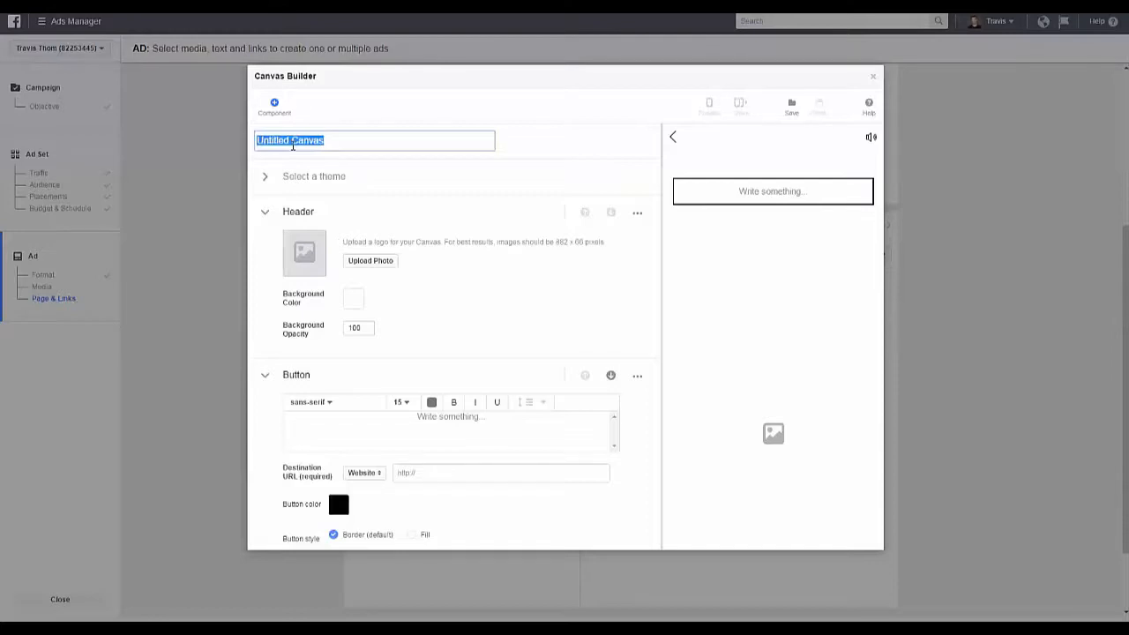
{"action": "type", "text": "Property Site"}
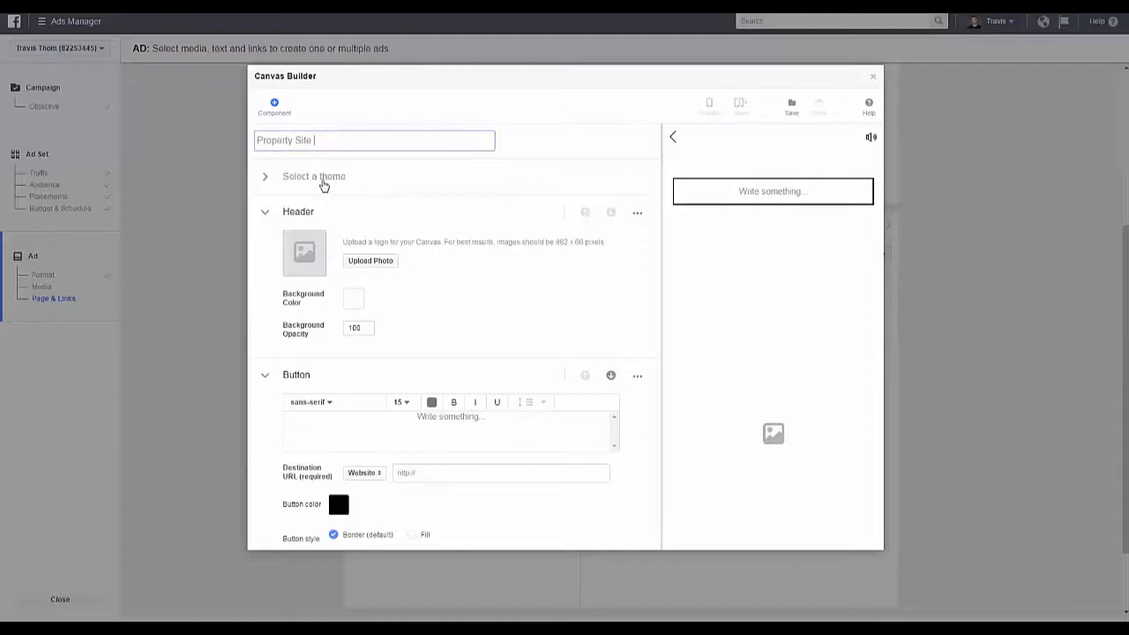
Step: Try the Black theme and a custom light-red theme on the canvas, and return to the White theme
{"action": "left_click", "coordinate": [322, 181]}
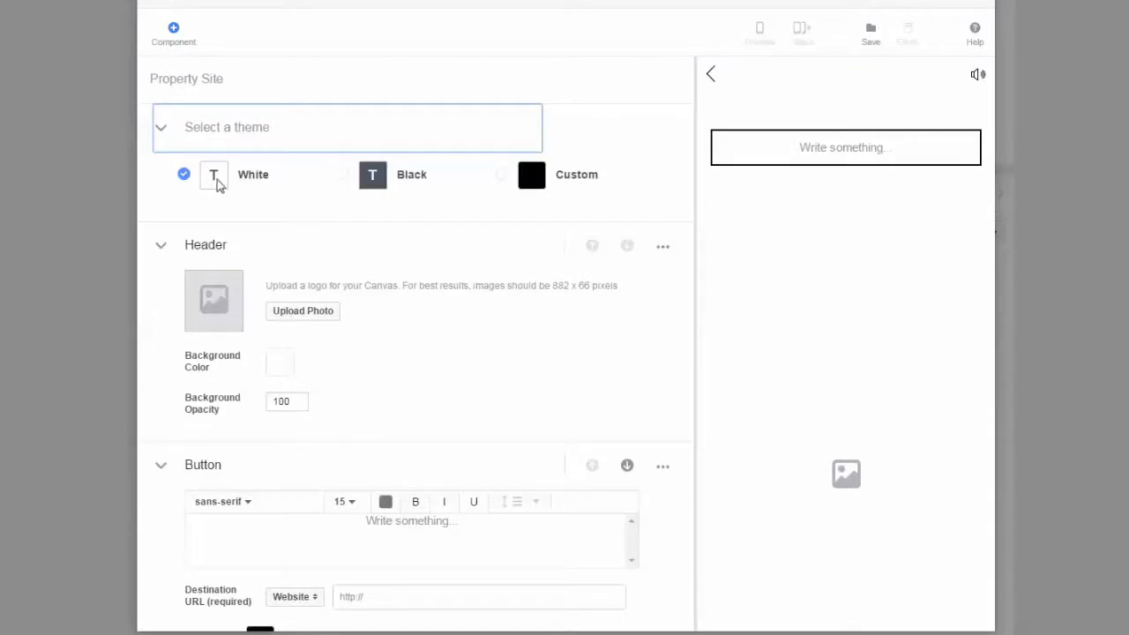
{"action": "left_click", "coordinate": [343, 175]}
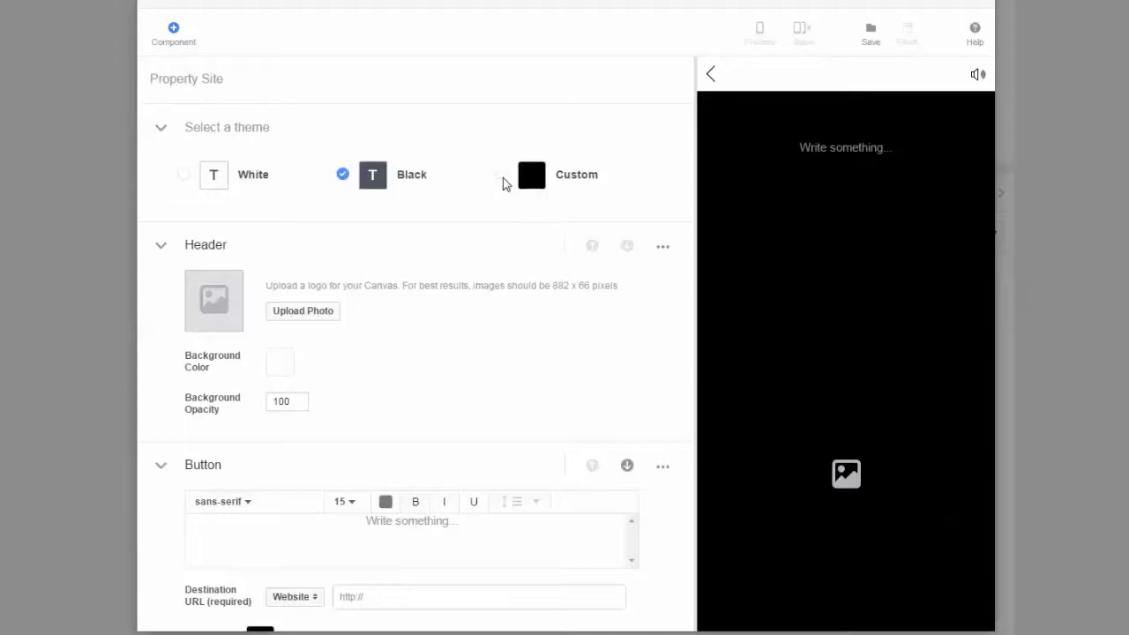
{"action": "left_click", "coordinate": [502, 175]}
{"action": "left_click", "coordinate": [530, 181]}
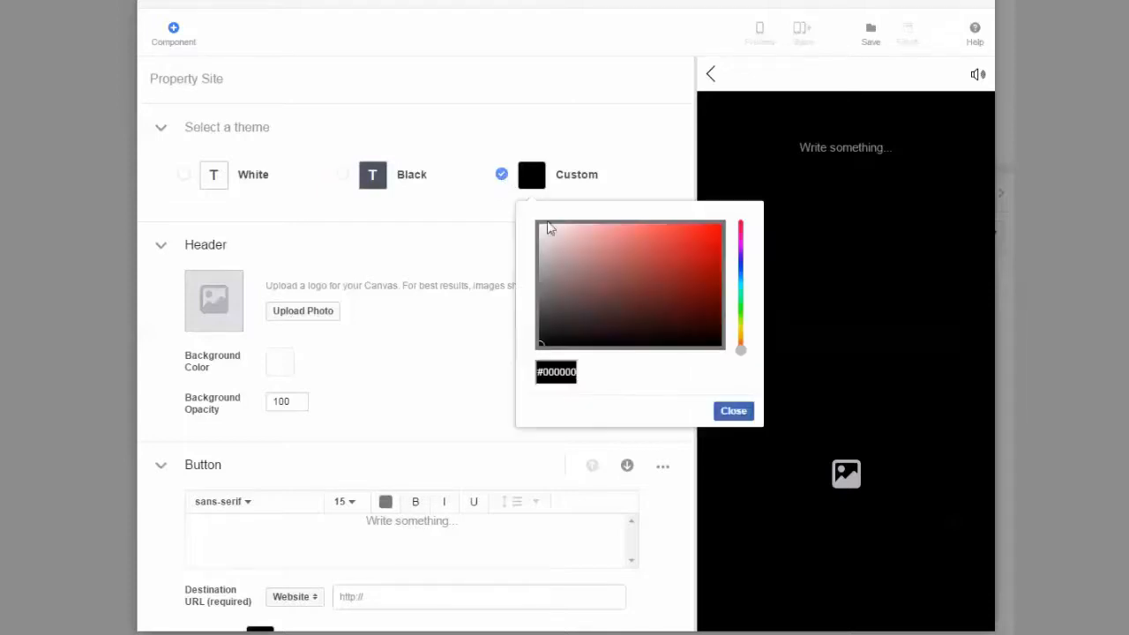
{"action": "mouse_move", "coordinate": [584, 284]}
{"action": "left_mouse_down"}
{"action": "mouse_move", "coordinate": [592, 261]}
{"action": "mouse_move", "coordinate": [620, 302]}
{"action": "mouse_move", "coordinate": [650, 251]}
{"action": "mouse_move", "coordinate": [597, 247]}
{"action": "left_mouse_up"}
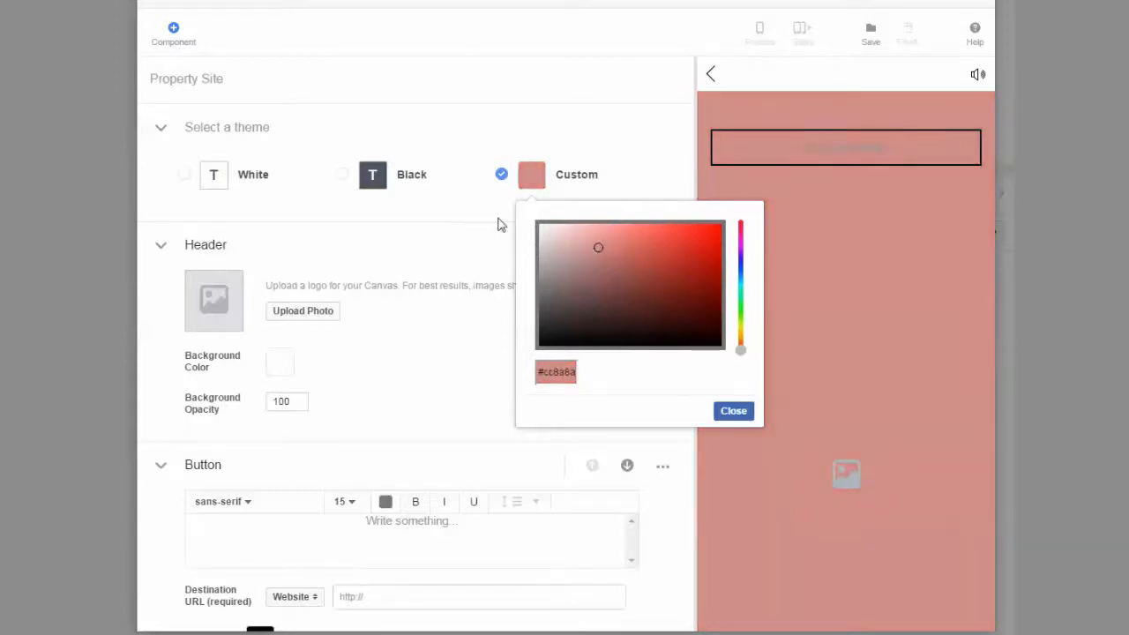
{"action": "left_click", "coordinate": [455, 218]}
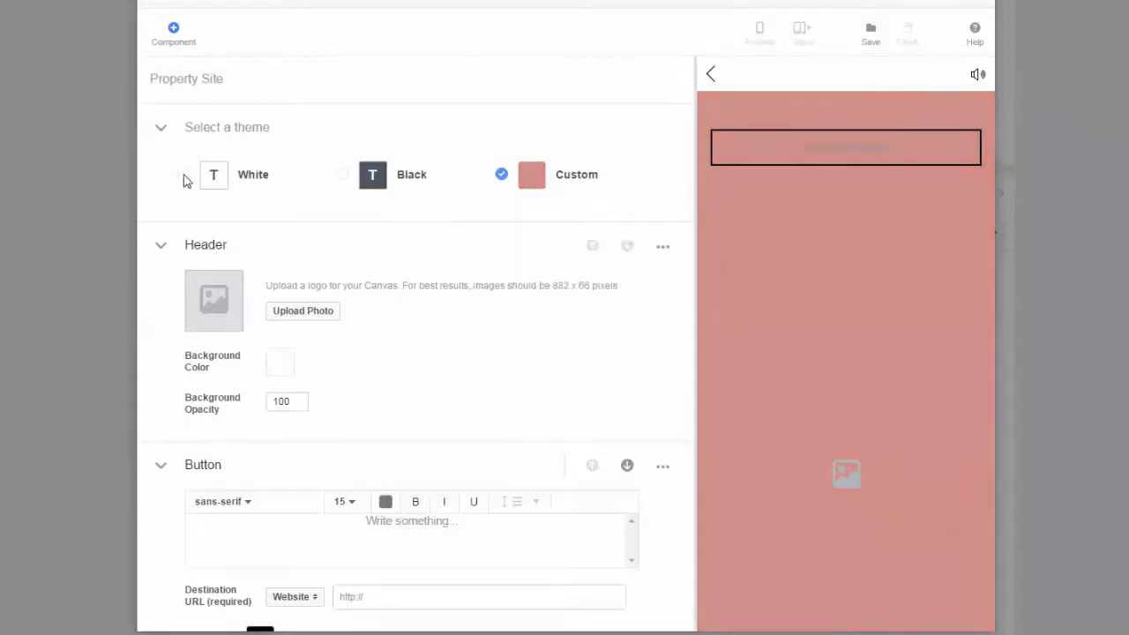
{"action": "left_click", "coordinate": [183, 175]}
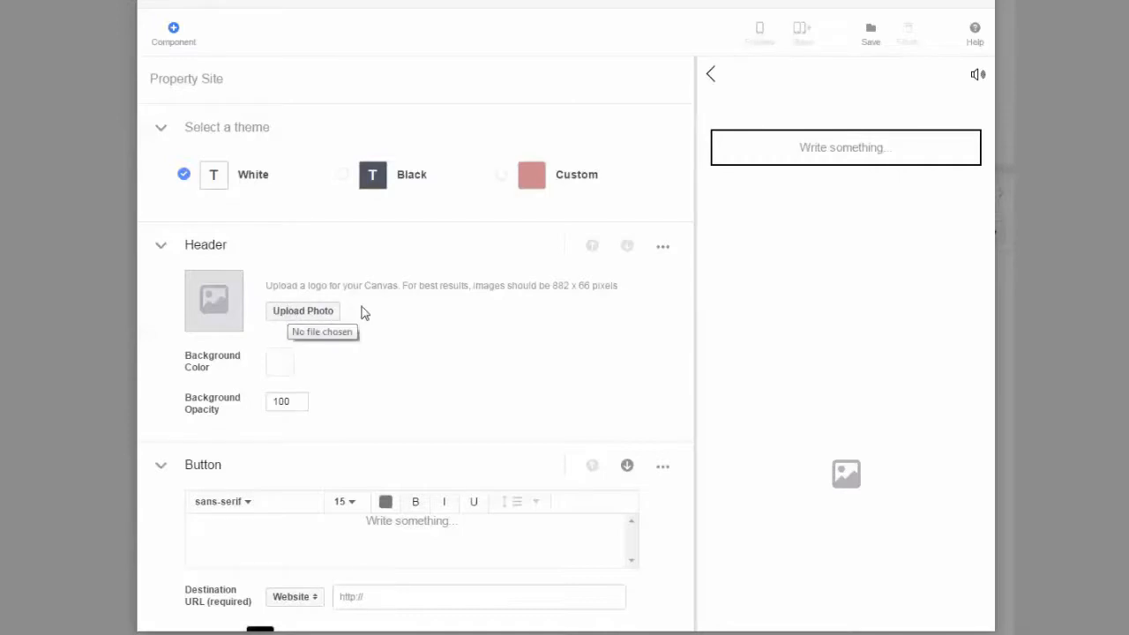
Step: Upload the Elevated REM logo as the photo of the canvas header
{"action": "left_click", "coordinate": [309, 315]}
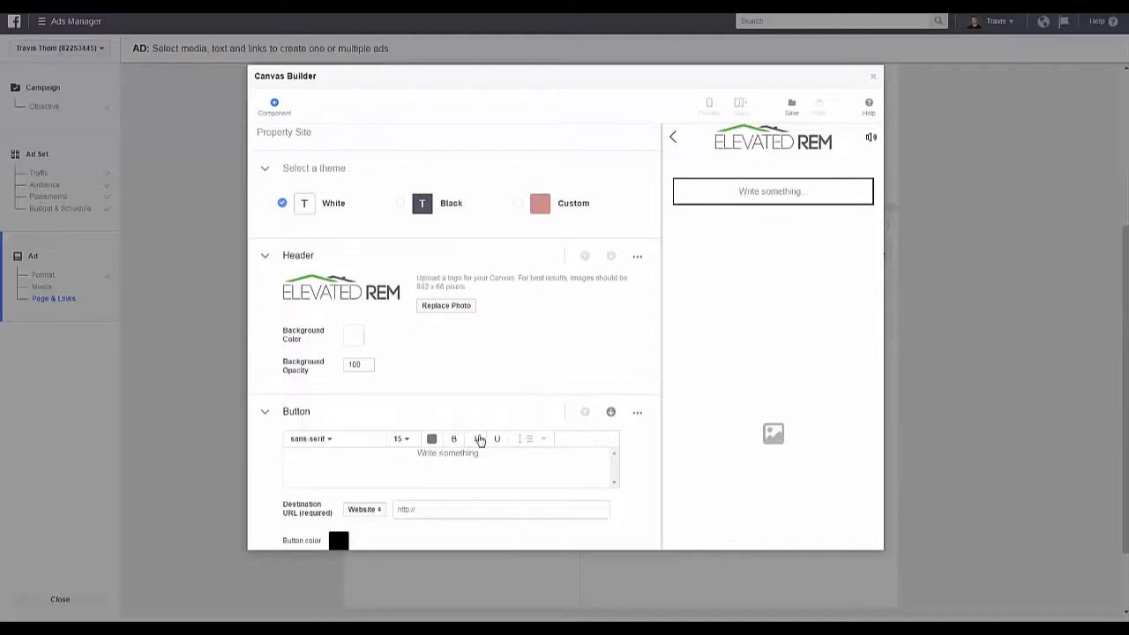
Step: Enter "Check Out This New Property" as the text of the canvas button
{"action": "scroll", "coordinate": [465, 456], "scroll_direction": "down", "scroll_amount": 2}
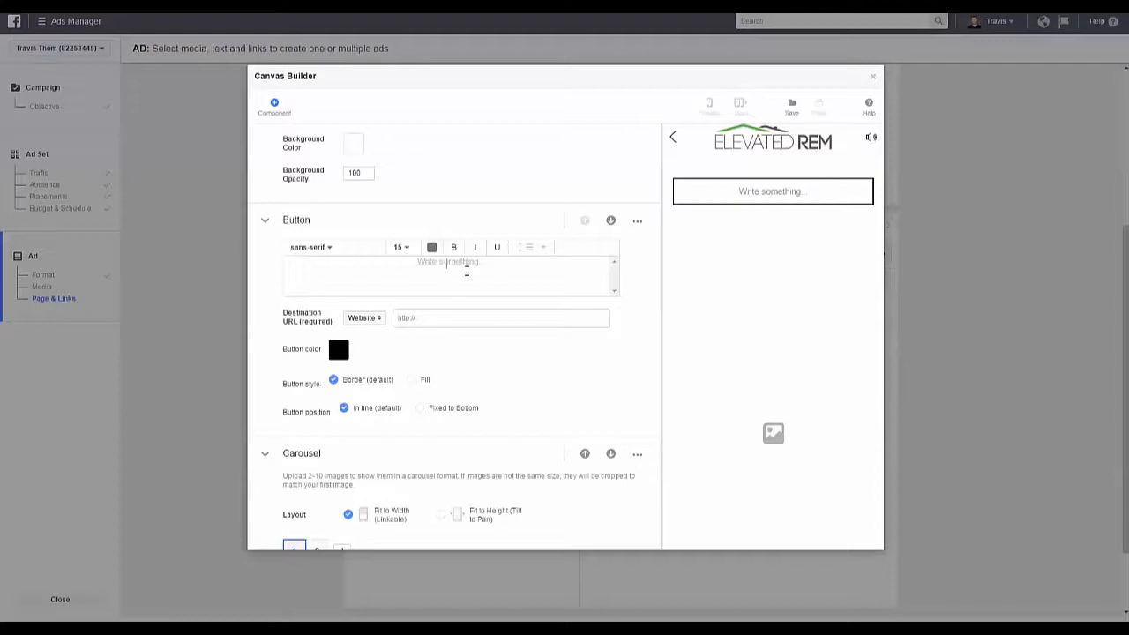
{"action": "left_click", "coordinate": [466, 271]}
{"action": "type", "text": "Check O"}
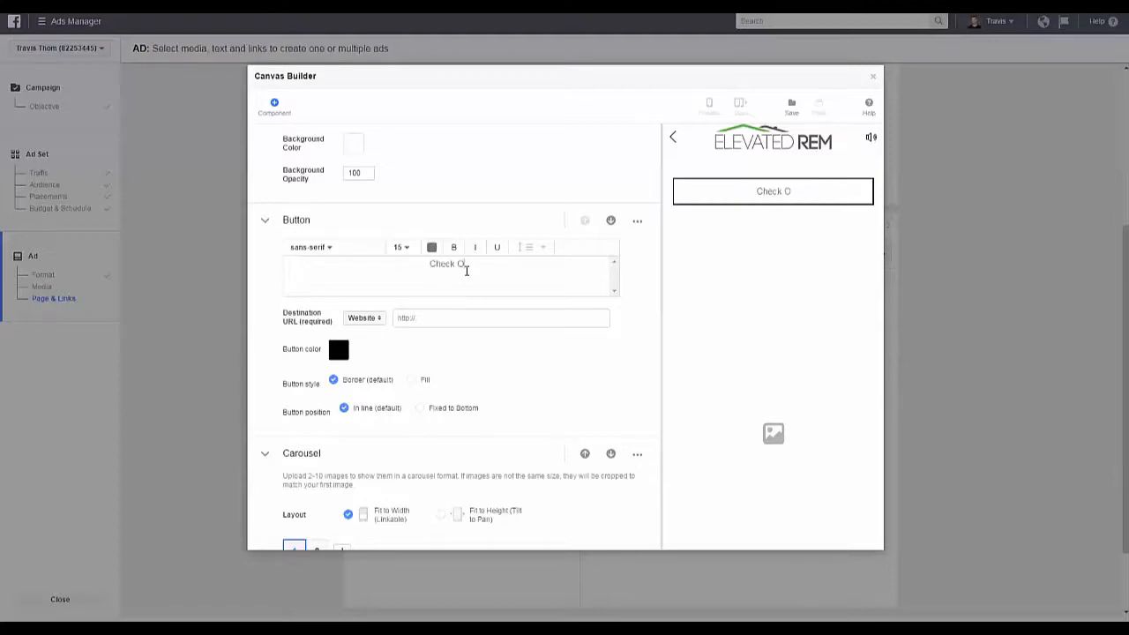
{"action": "type", "text": "ut This New"}
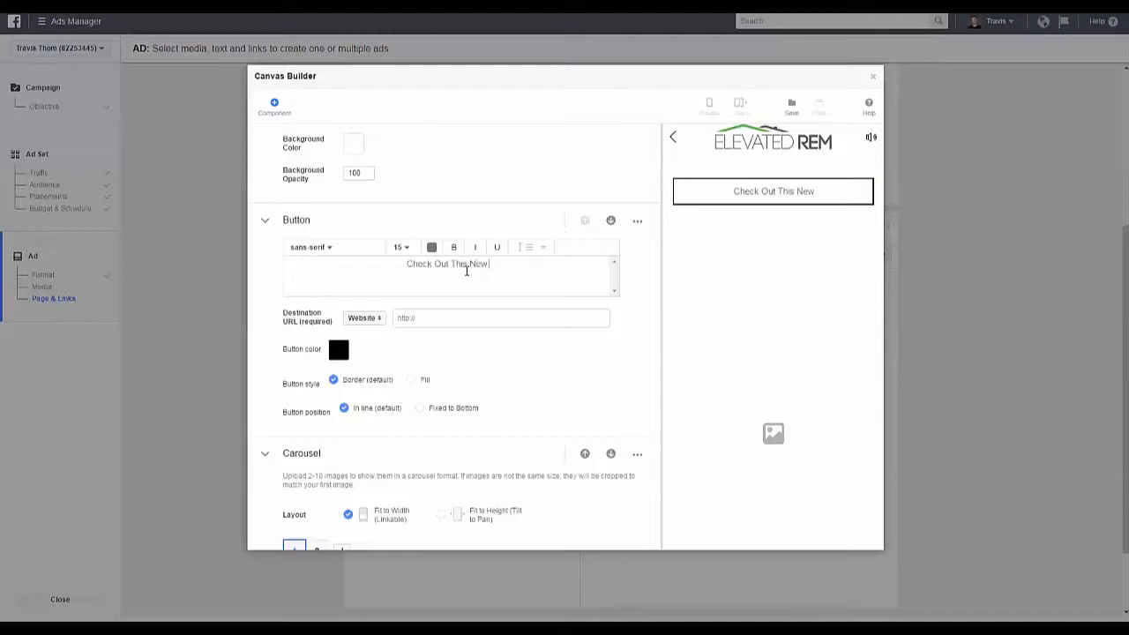
{"action": "type", "text": " Property"}
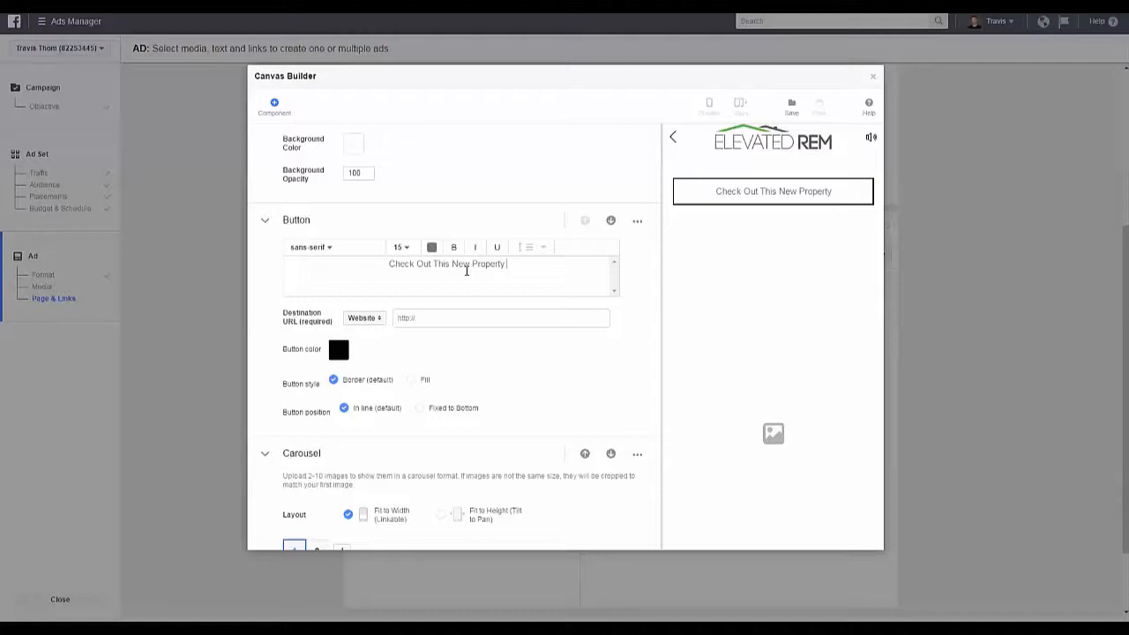
Step: Set the color of the button's whole text to white, #ffffff
{"action": "left_click_drag", "start_coordinate": [506, 265], "coordinate": [382, 269]}
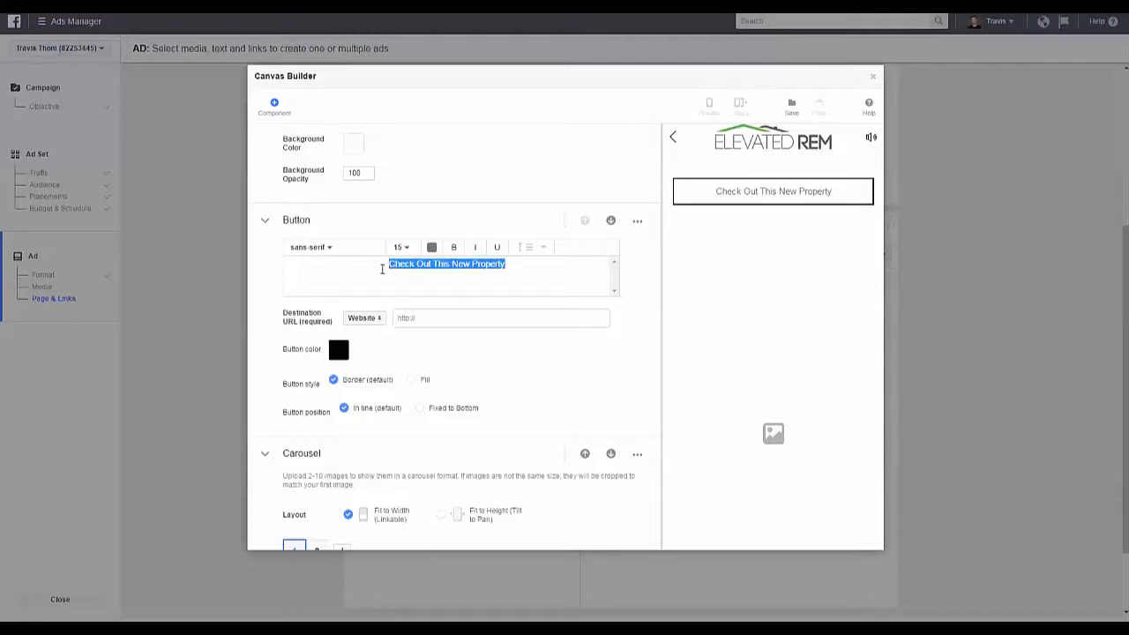
{"action": "left_click", "coordinate": [431, 246]}
{"action": "left_click", "coordinate": [447, 363]}
{"action": "type", "text": "#ffffff"}
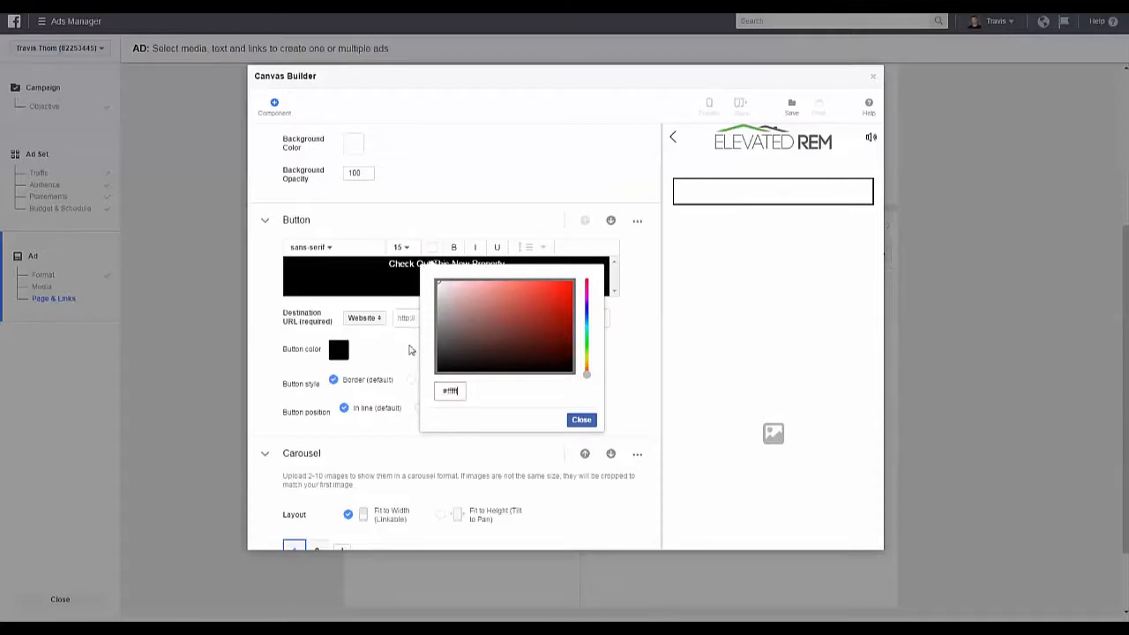
{"action": "left_click", "coordinate": [581, 420]}
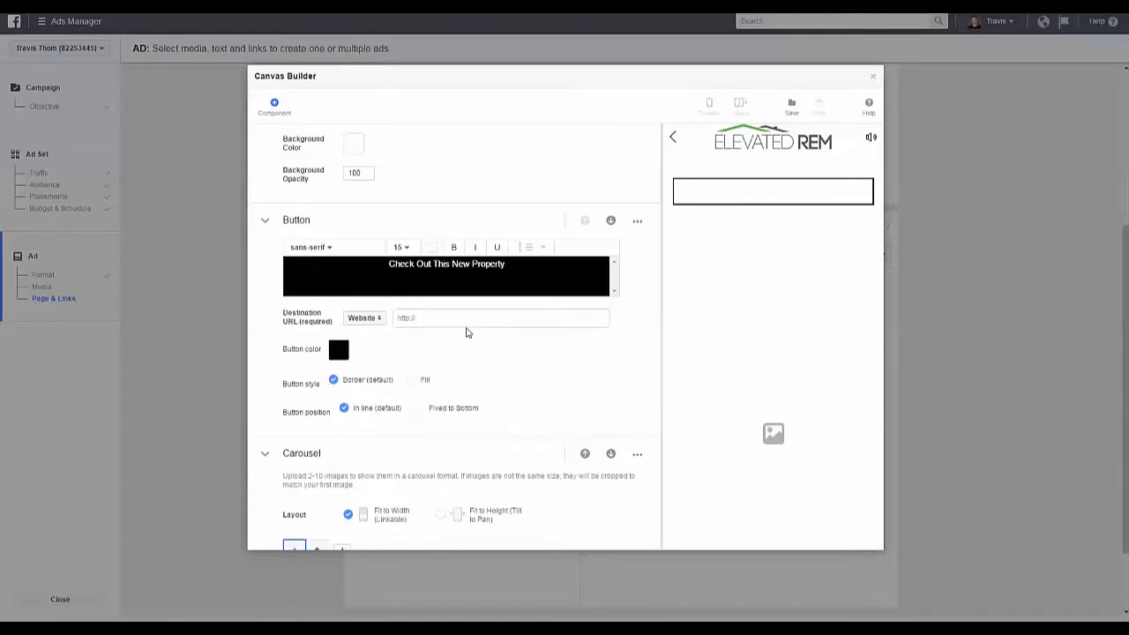
Step: Change the button color to a medium blue
{"action": "left_click", "coordinate": [344, 354]}
{"action": "left_click", "coordinate": [459, 409]}
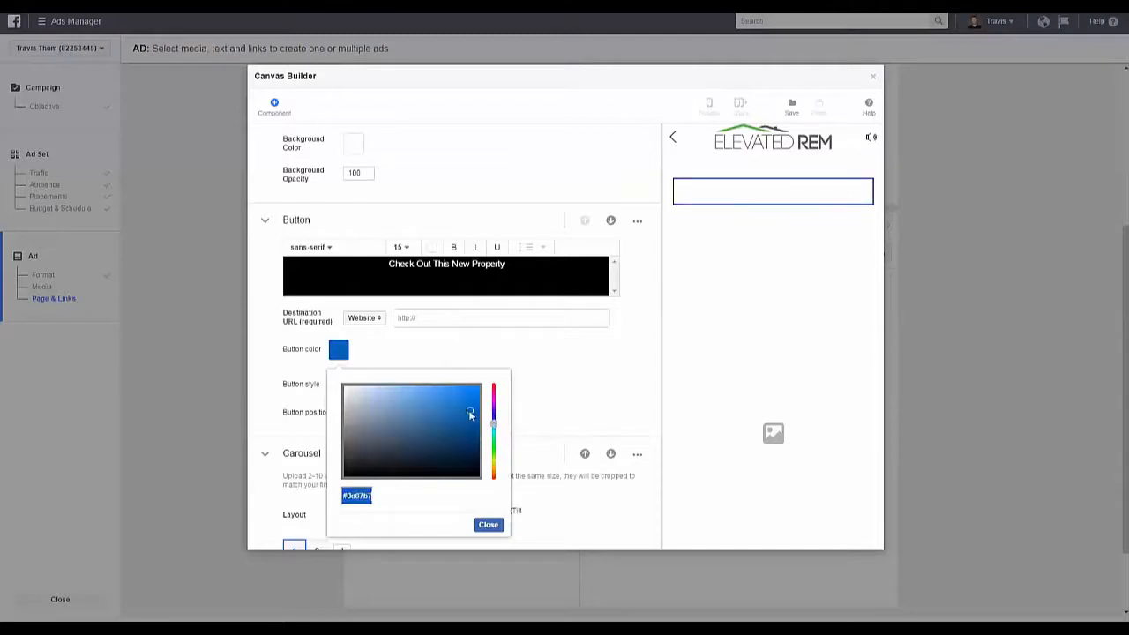
{"action": "left_click", "coordinate": [465, 401]}
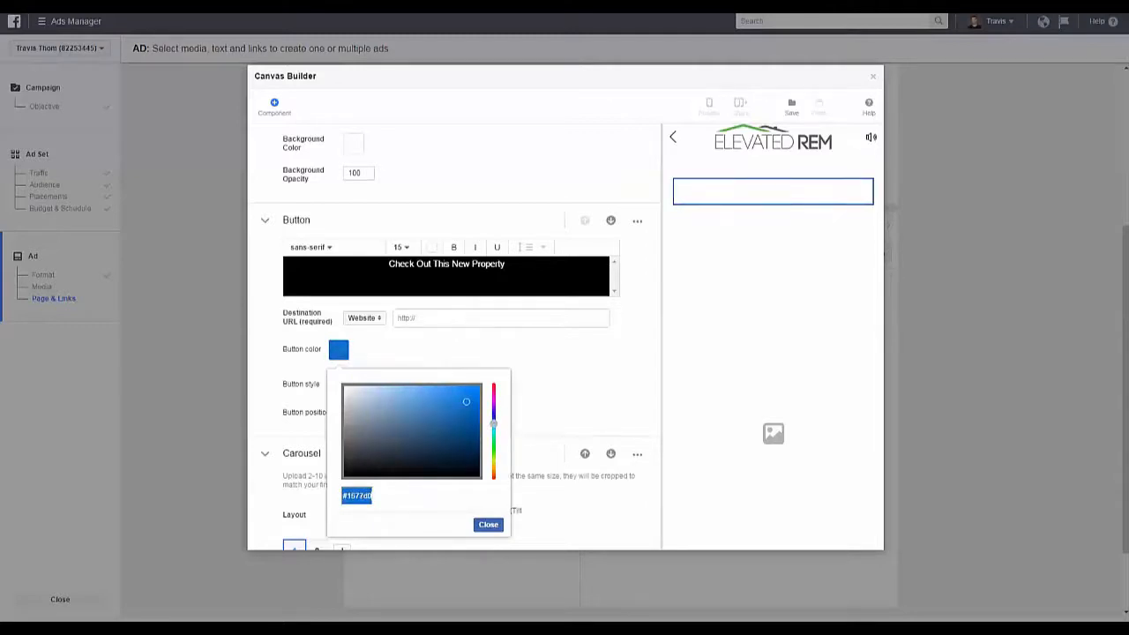
{"action": "left_click", "coordinate": [489, 524]}
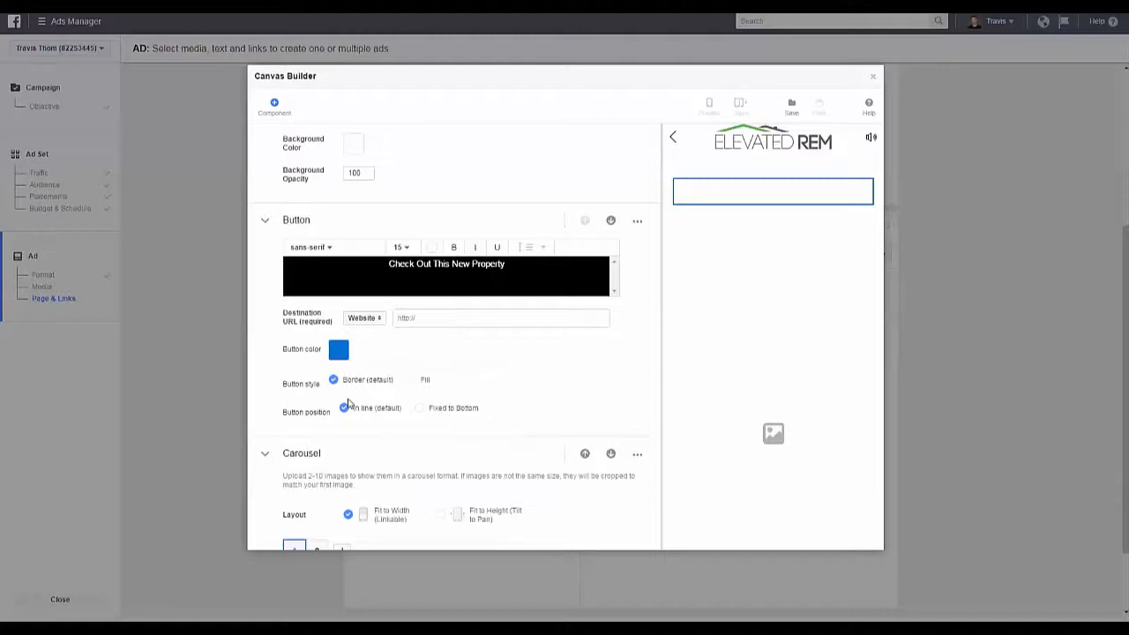
Step: Set the button style to Fill and the button position to Fixed to Bottom
{"action": "left_click", "coordinate": [412, 380]}
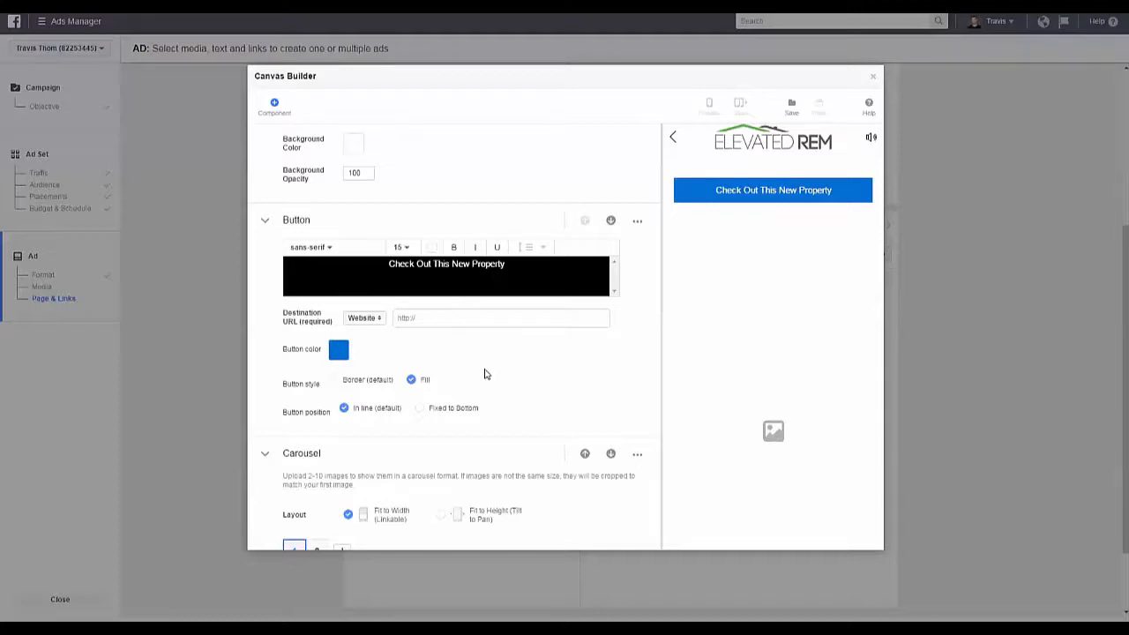
{"action": "left_click", "coordinate": [421, 409]}
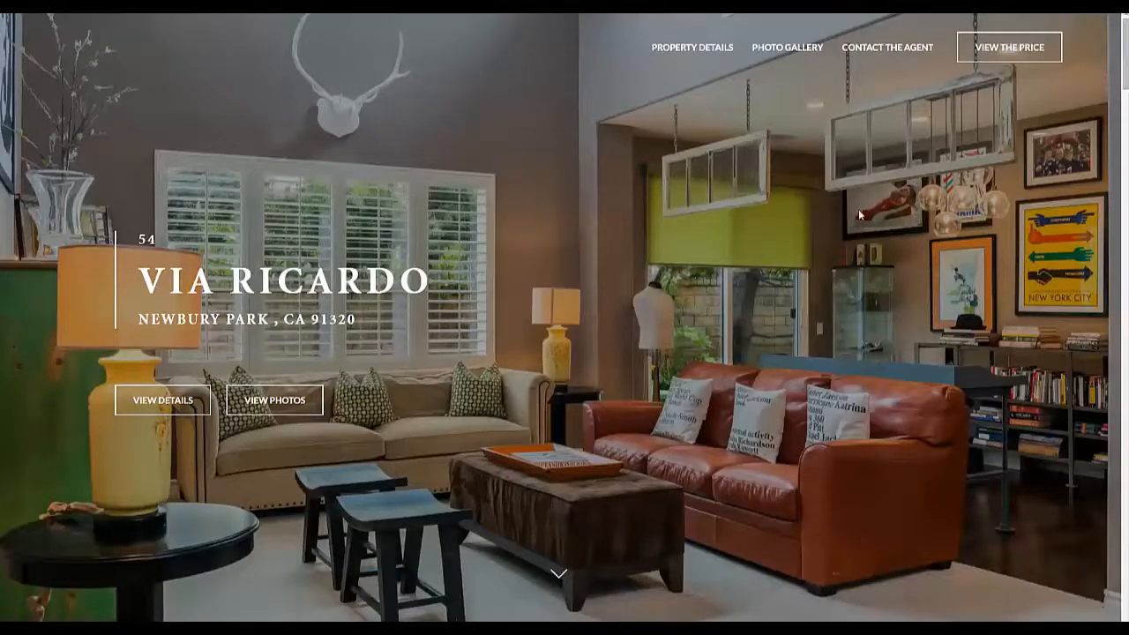
Step: Look through the property's landing page, including the list-price form, the room descriptions and the photo gallery
{"action": "left_click", "coordinate": [561, 580]}
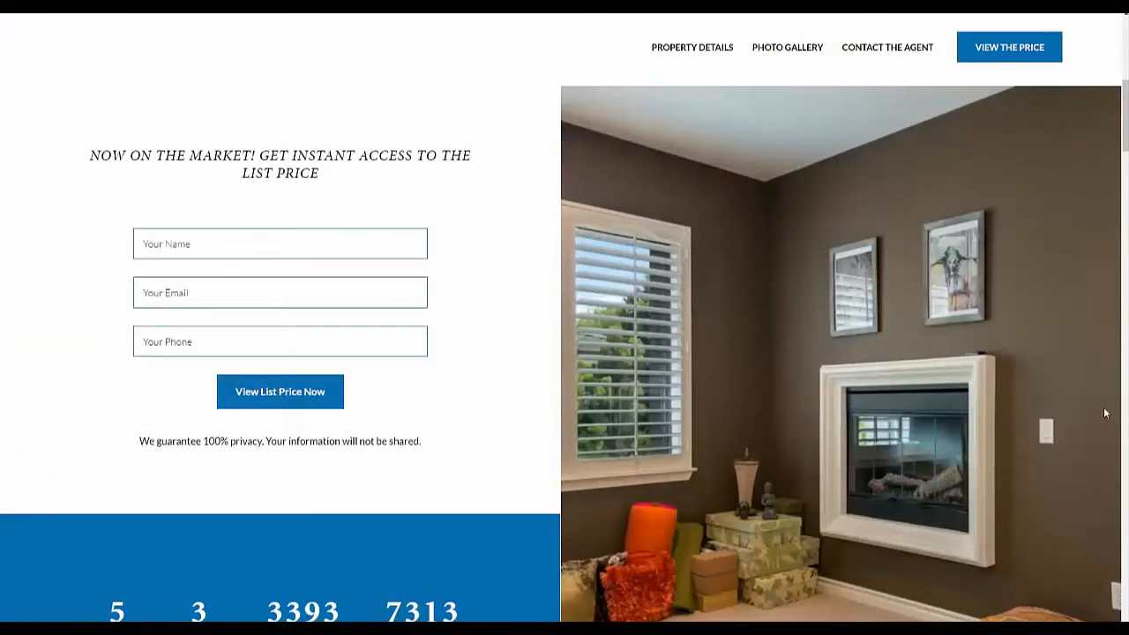
{"action": "scroll", "coordinate": [561, 352], "scroll_direction": "down", "scroll_amount": 10}
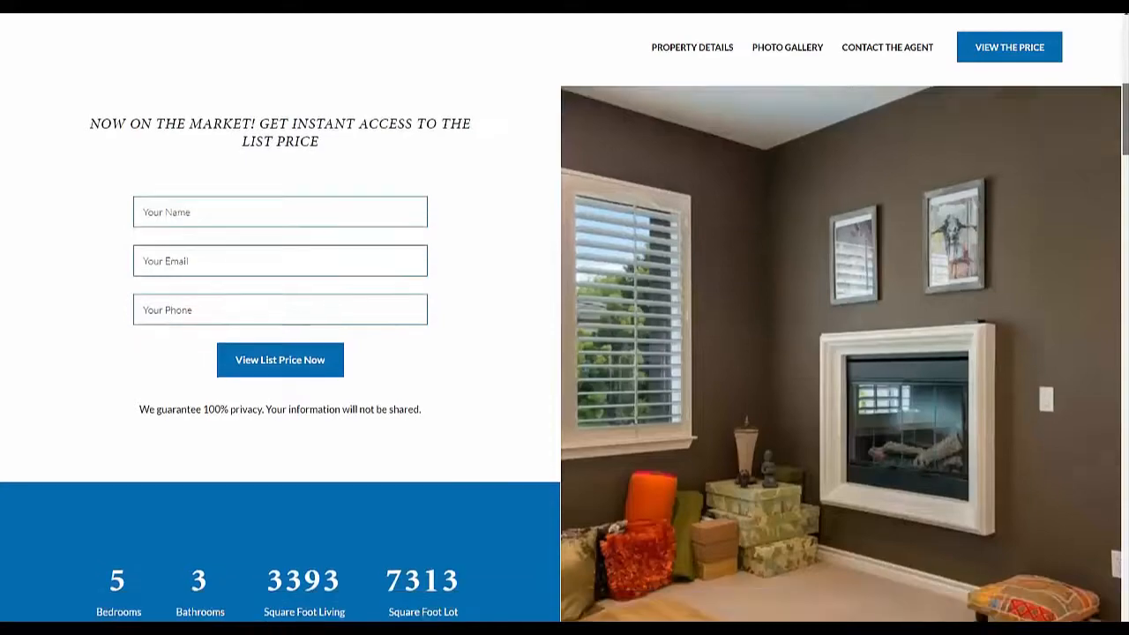
{"action": "scroll", "coordinate": [561, 353], "scroll_direction": "down", "scroll_amount": 8}
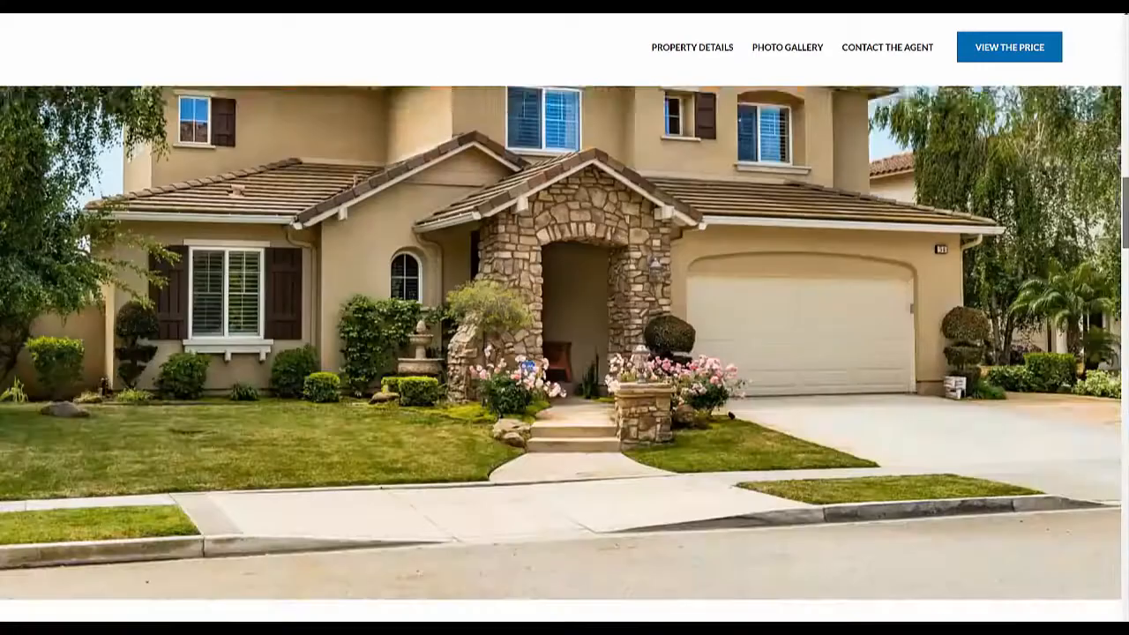
{"action": "scroll", "coordinate": [560, 353], "scroll_direction": "down", "scroll_amount": 12}
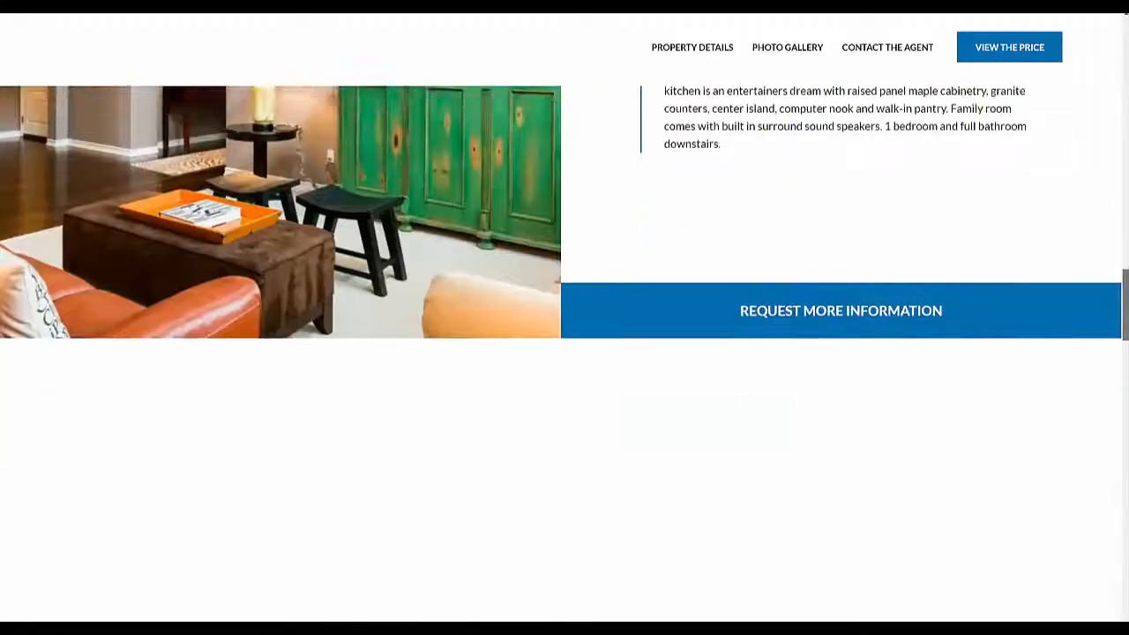
{"action": "scroll", "coordinate": [689, 203], "scroll_direction": "down", "scroll_amount": 3}
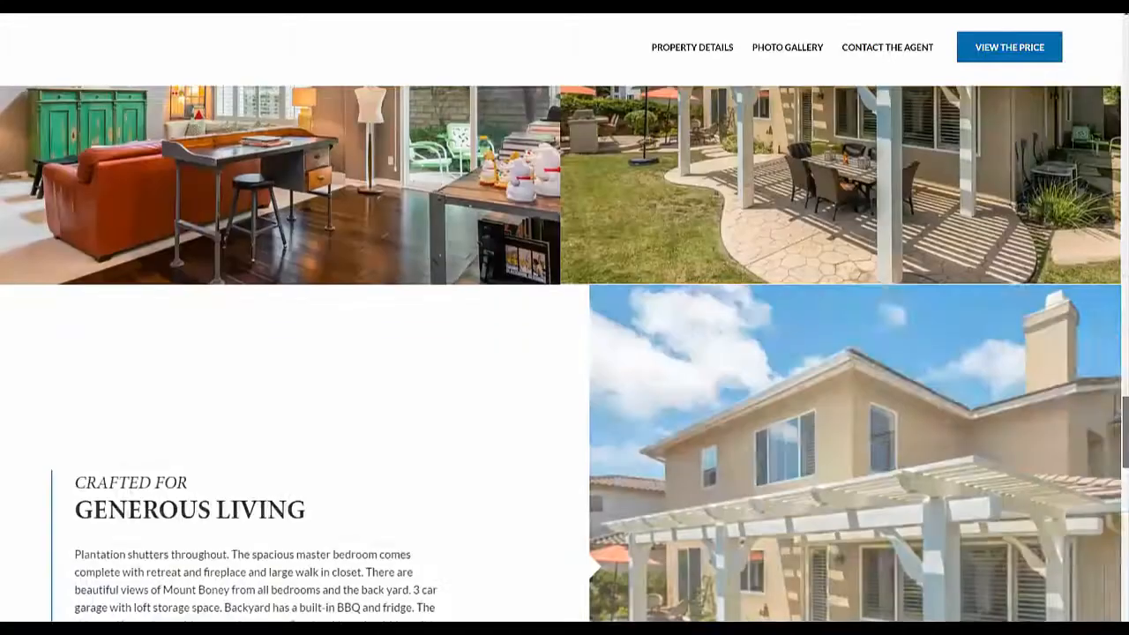
{"action": "scroll", "coordinate": [689, 202], "scroll_direction": "up", "scroll_amount": 3}
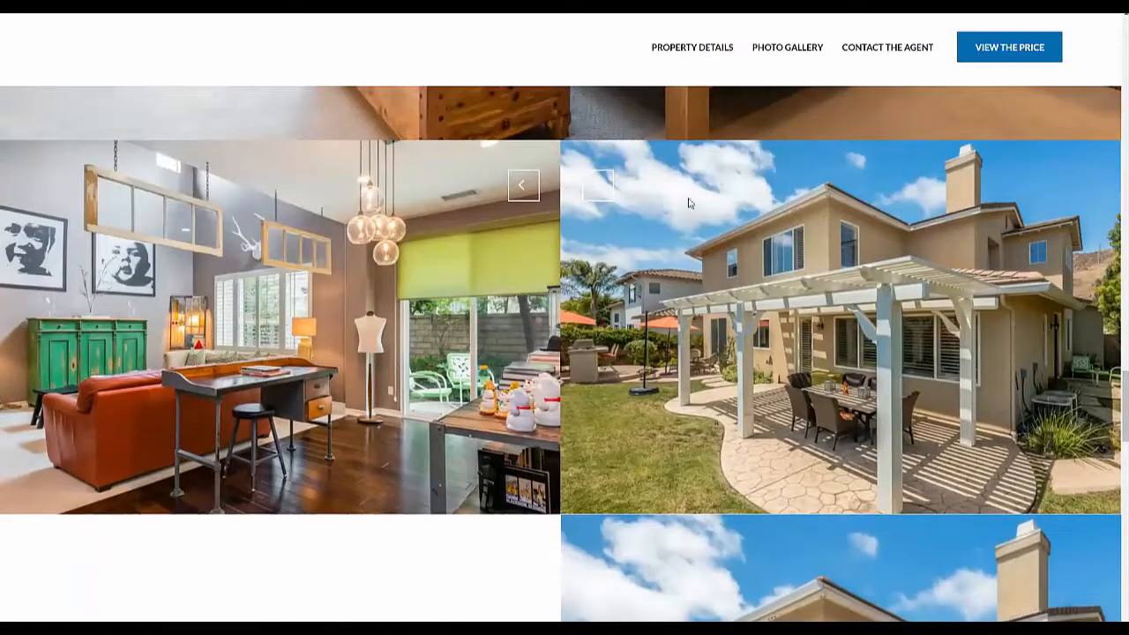
{"action": "left_click", "coordinate": [597, 185]}
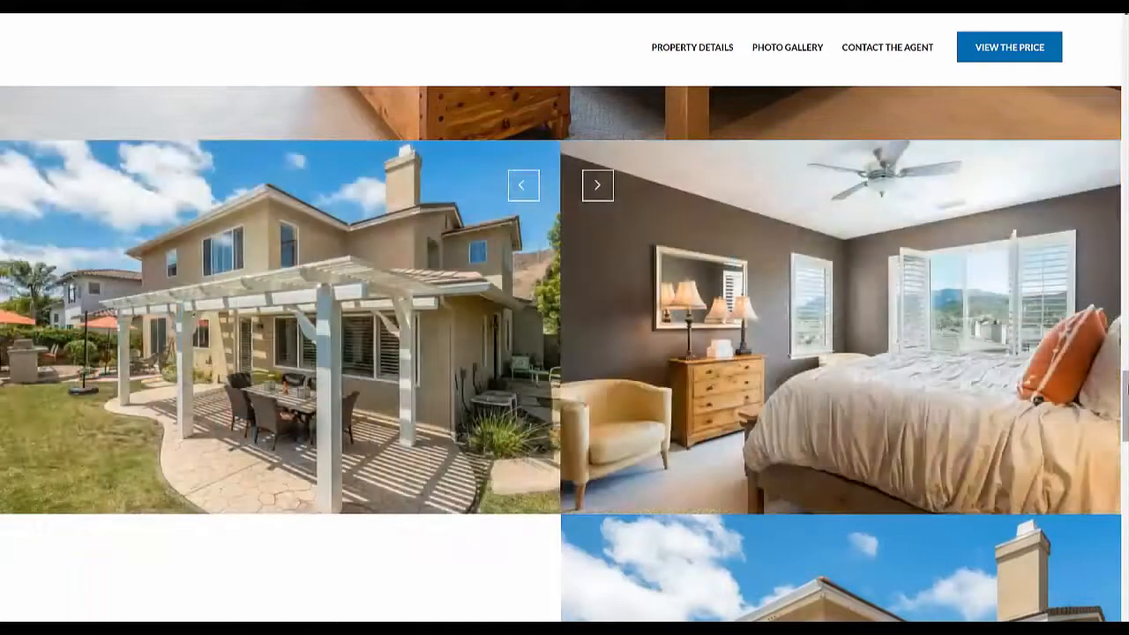
{"action": "scroll", "coordinate": [1022, 319], "scroll_direction": "up", "scroll_amount": 10}
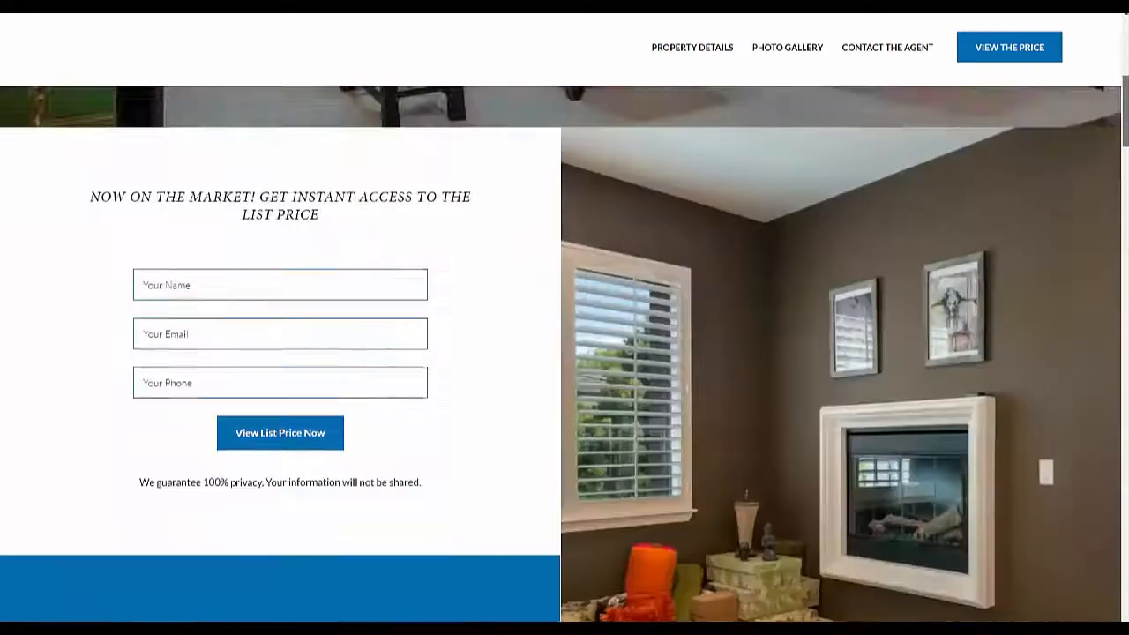
{"action": "scroll", "coordinate": [565, 317], "scroll_direction": "up", "scroll_amount": 5}
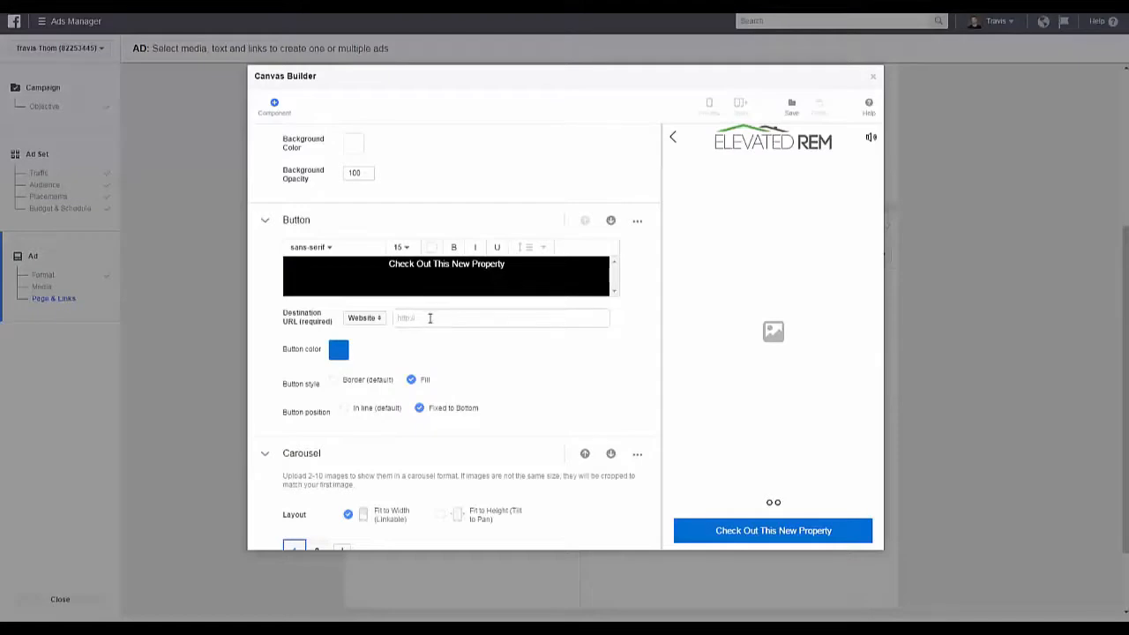
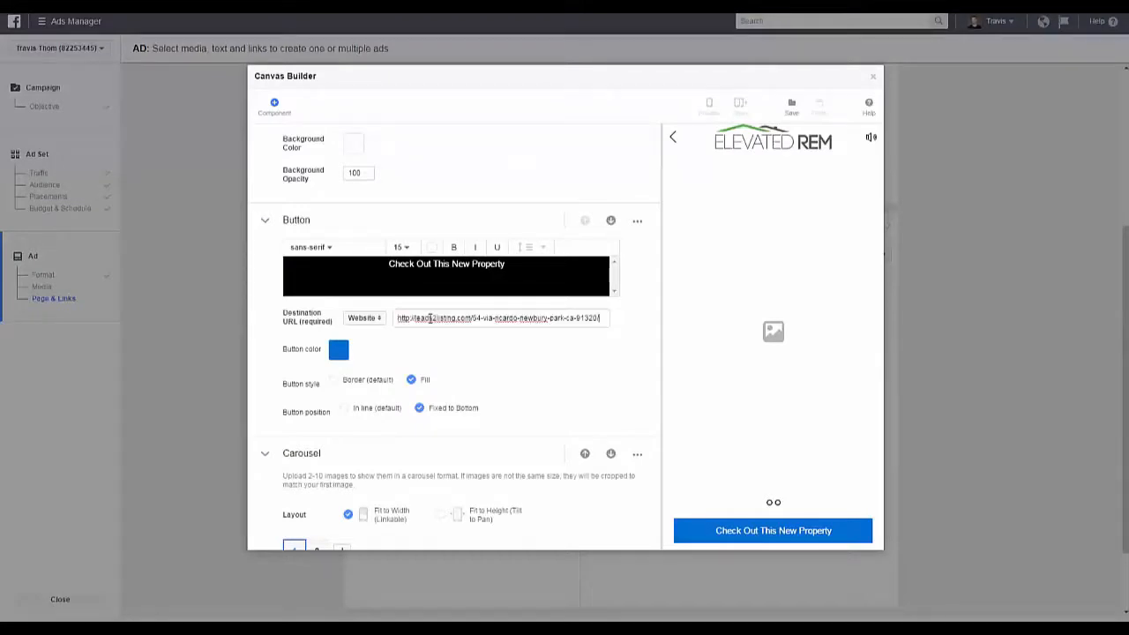
Step: Set the canvas button's website destination to the property landing page's URL and collapse the Button component
{"action": "left_click", "coordinate": [440, 342]}
{"action": "left_click", "coordinate": [264, 222]}
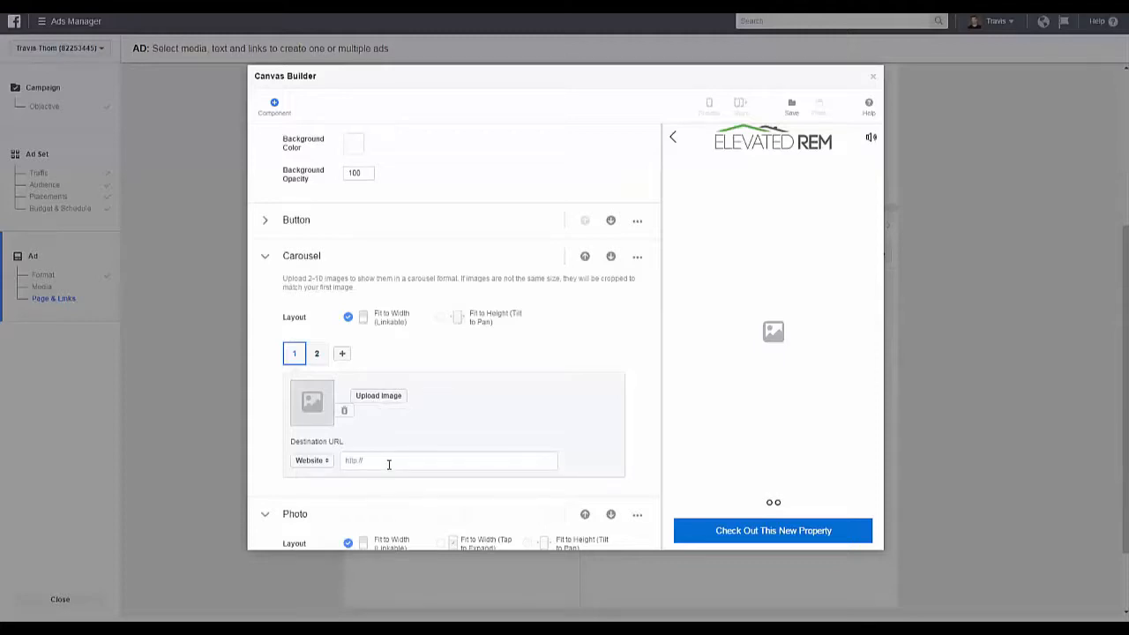
Step: Upload the living room photo with the red leather sofa as carousel image 1 and link it to the property page
{"action": "left_click", "coordinate": [371, 398]}
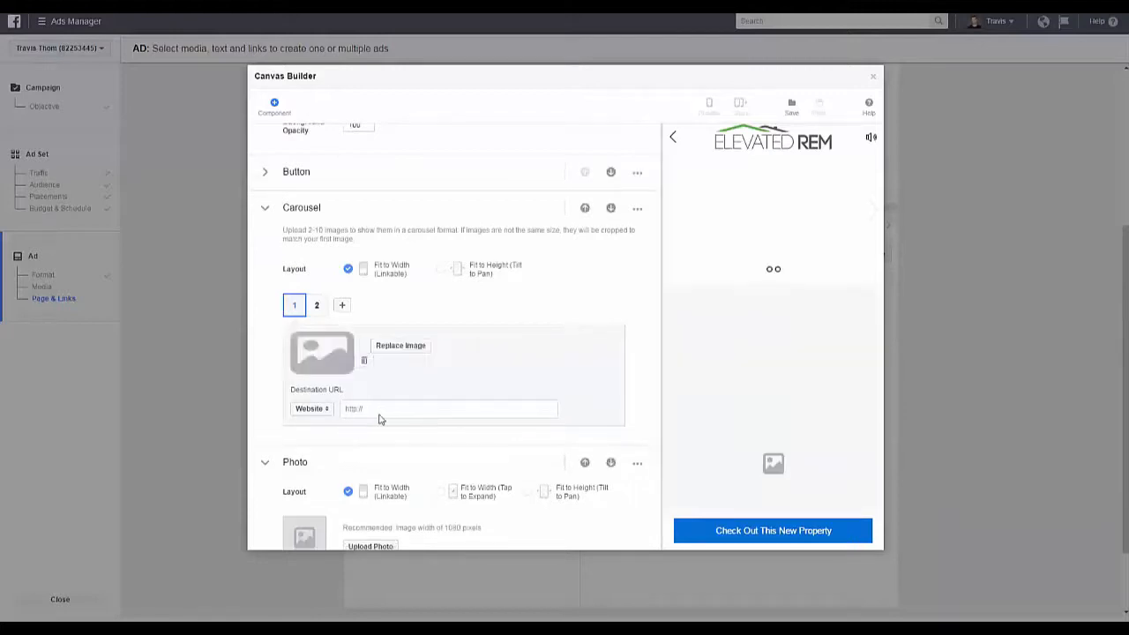
{"action": "left_click", "coordinate": [379, 407]}
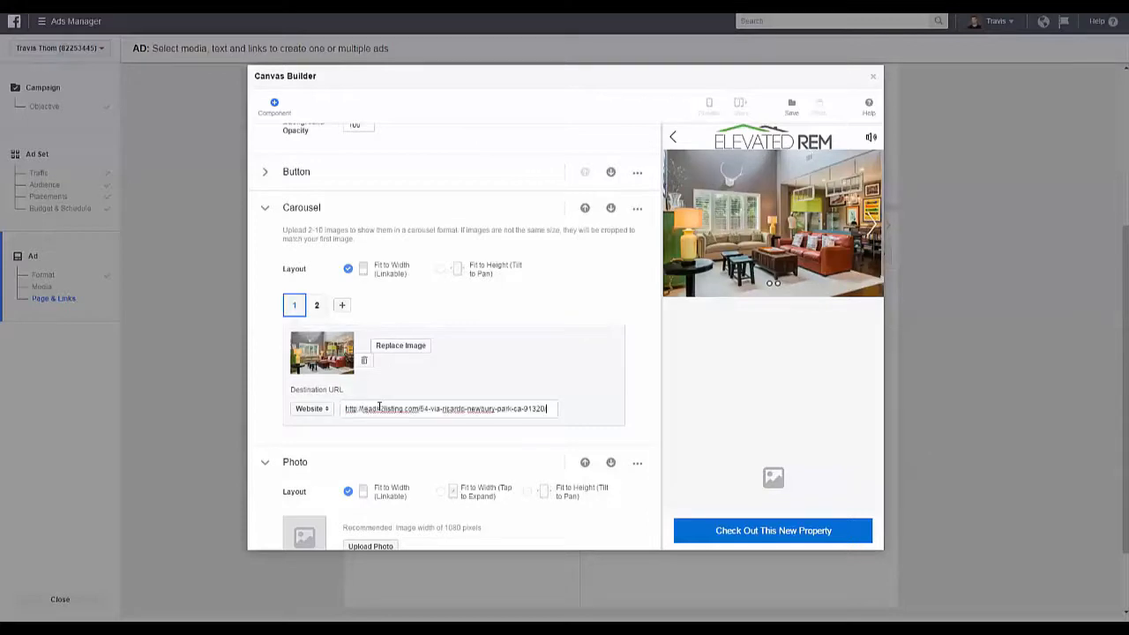
Step: Upload the bedroom photo as carousel image 2 and link it to the property page
{"action": "left_click", "coordinate": [317, 305]}
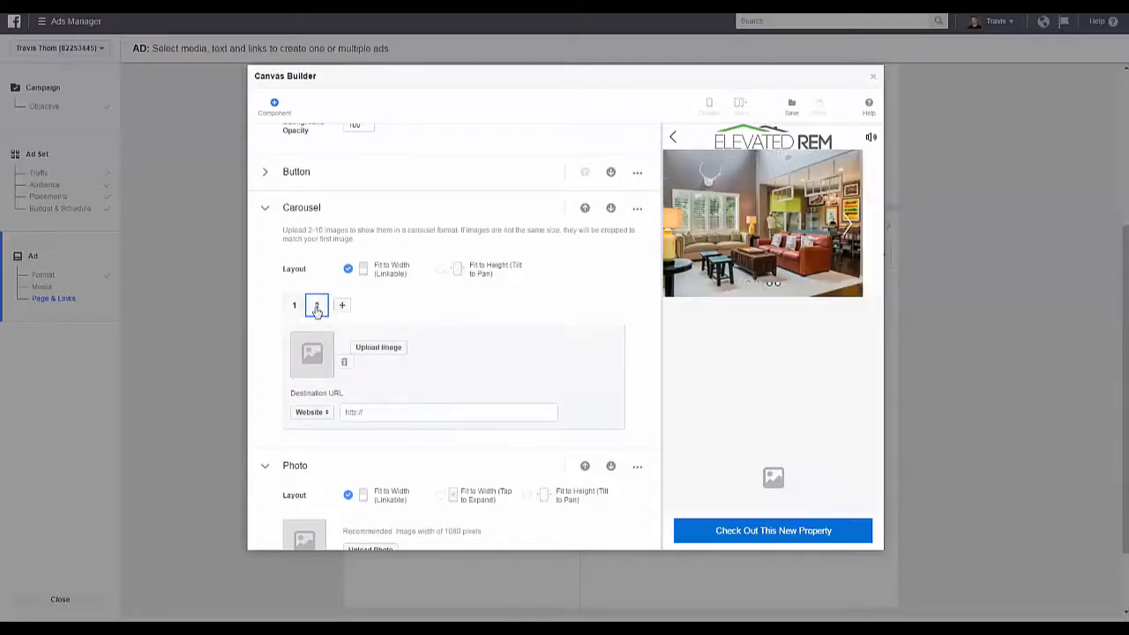
{"action": "left_click", "coordinate": [357, 348]}
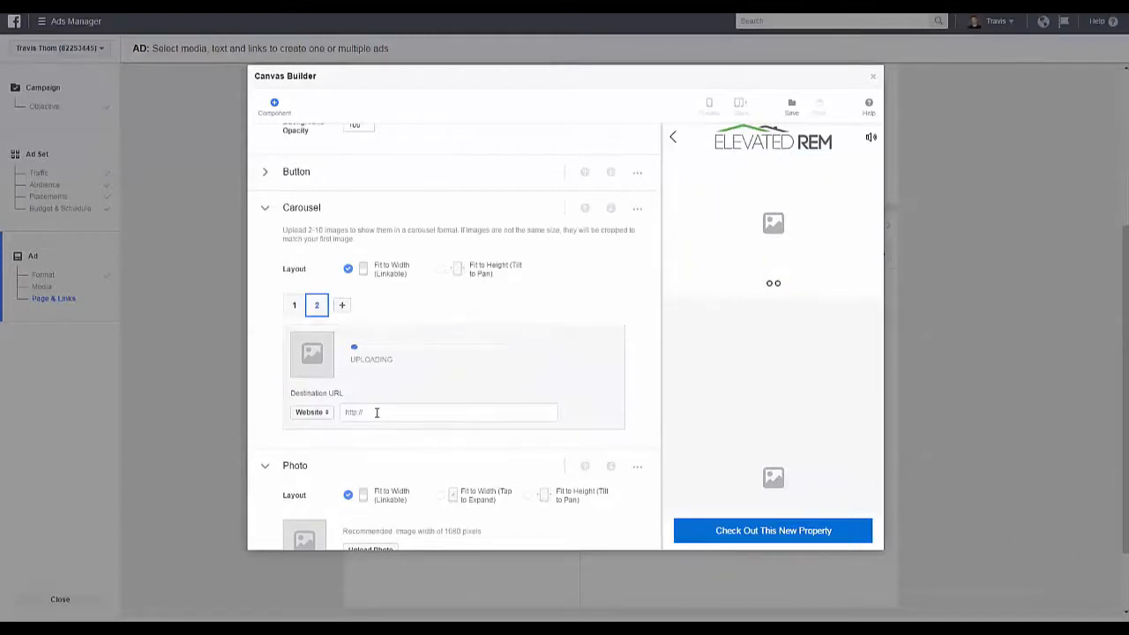
{"action": "left_click", "coordinate": [365, 411]}
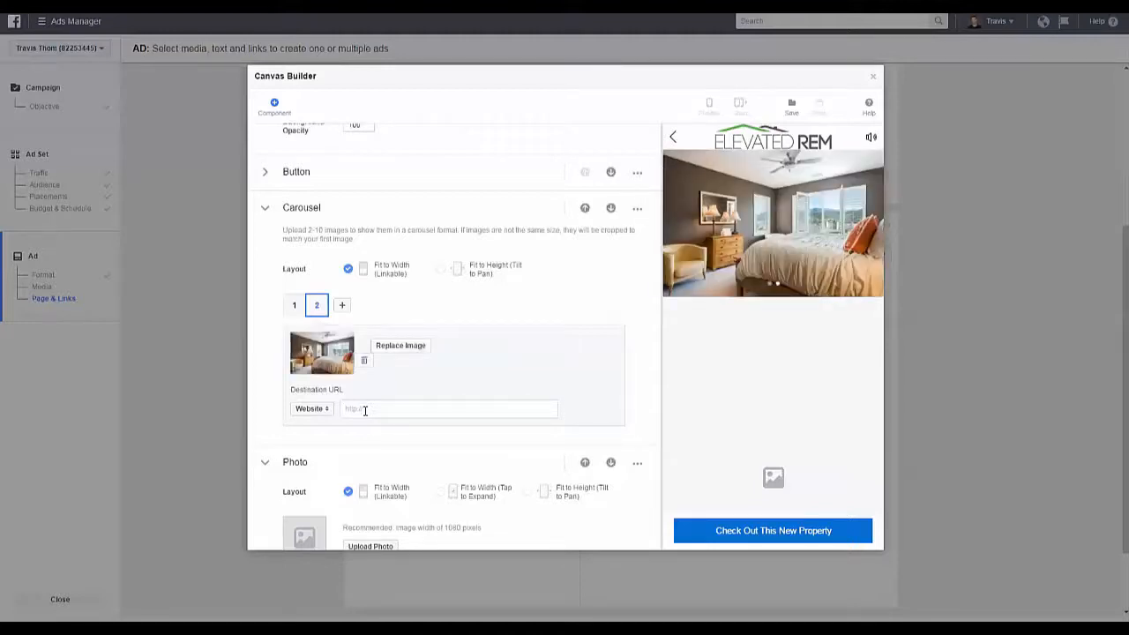
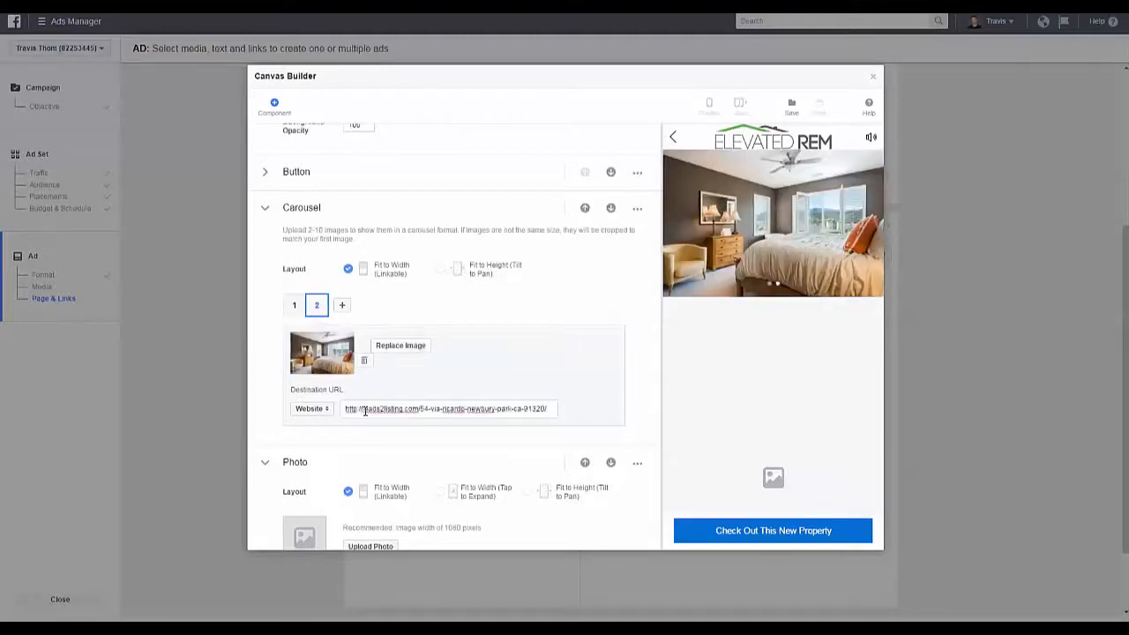
Step: Add a third carousel image showing the house front, link it to the property page, and review all three images
{"action": "left_click", "coordinate": [342, 305]}
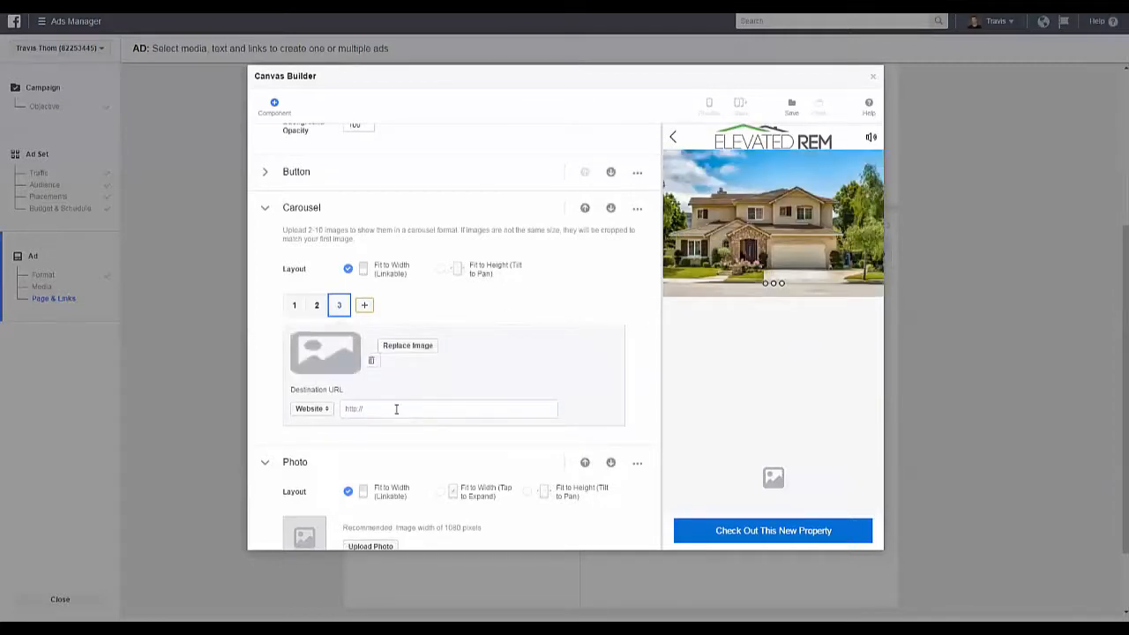
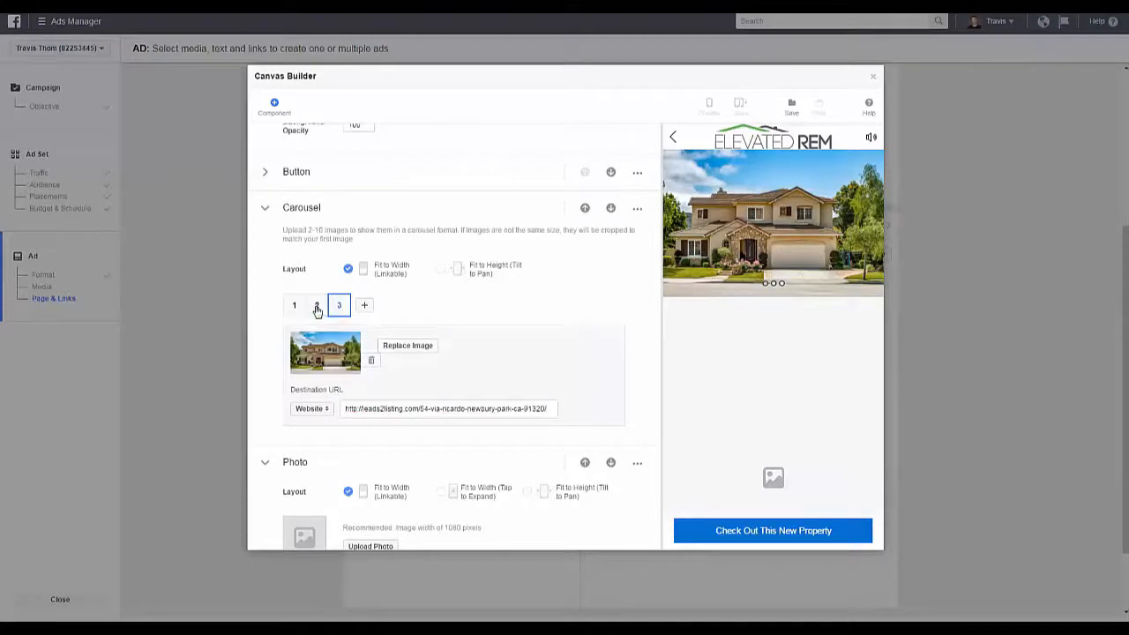
{"action": "left_click", "coordinate": [316, 307]}
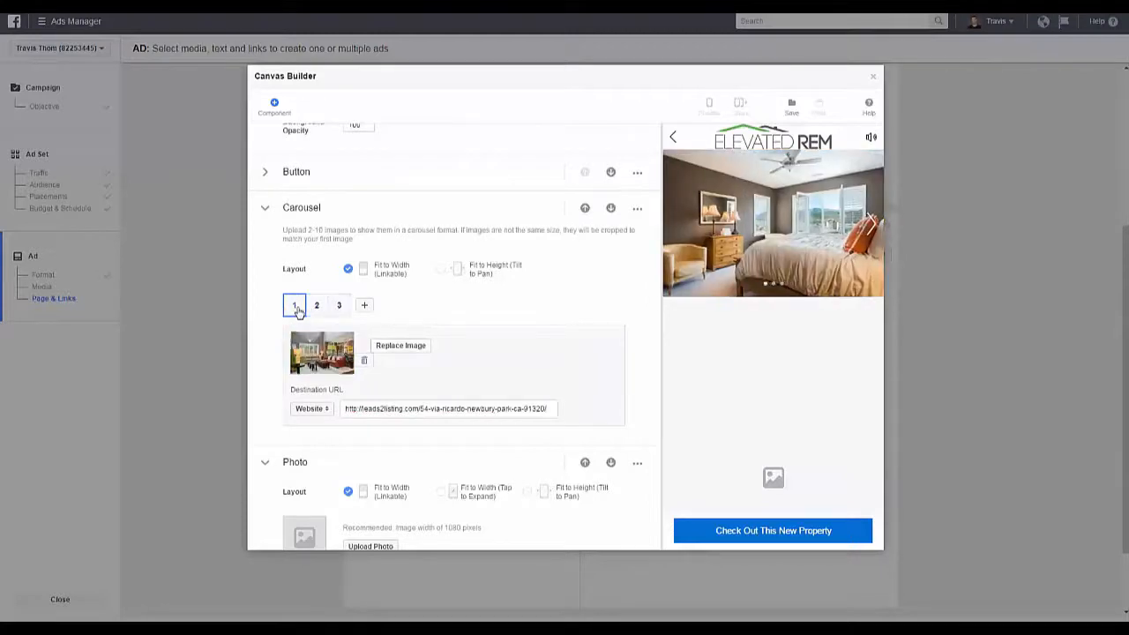
{"action": "left_click", "coordinate": [296, 306]}
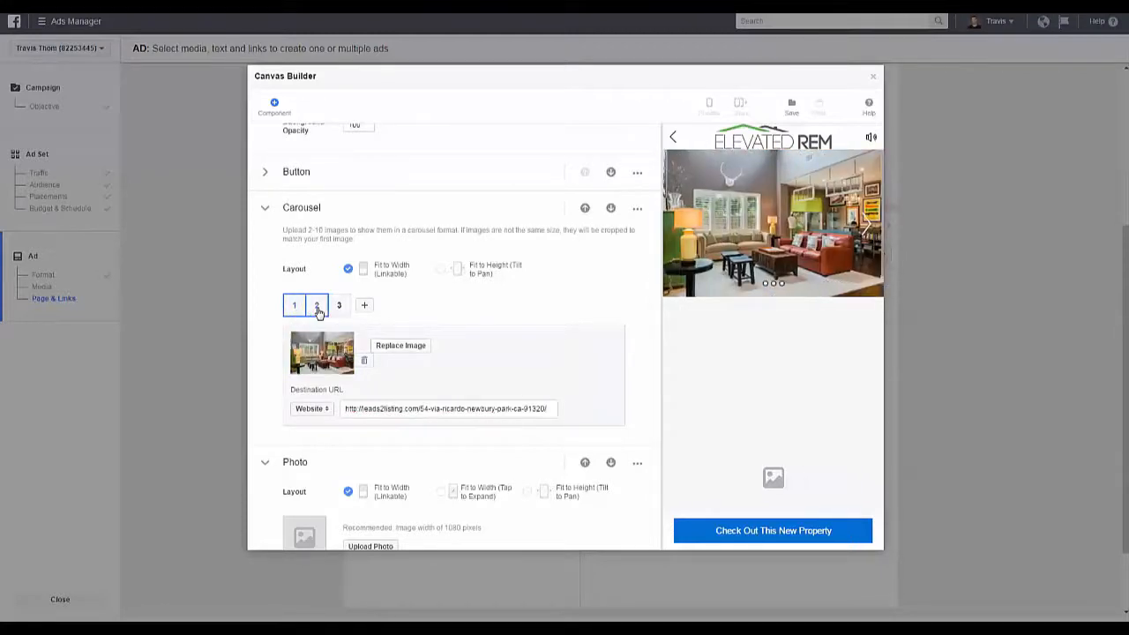
{"action": "left_click", "coordinate": [317, 307]}
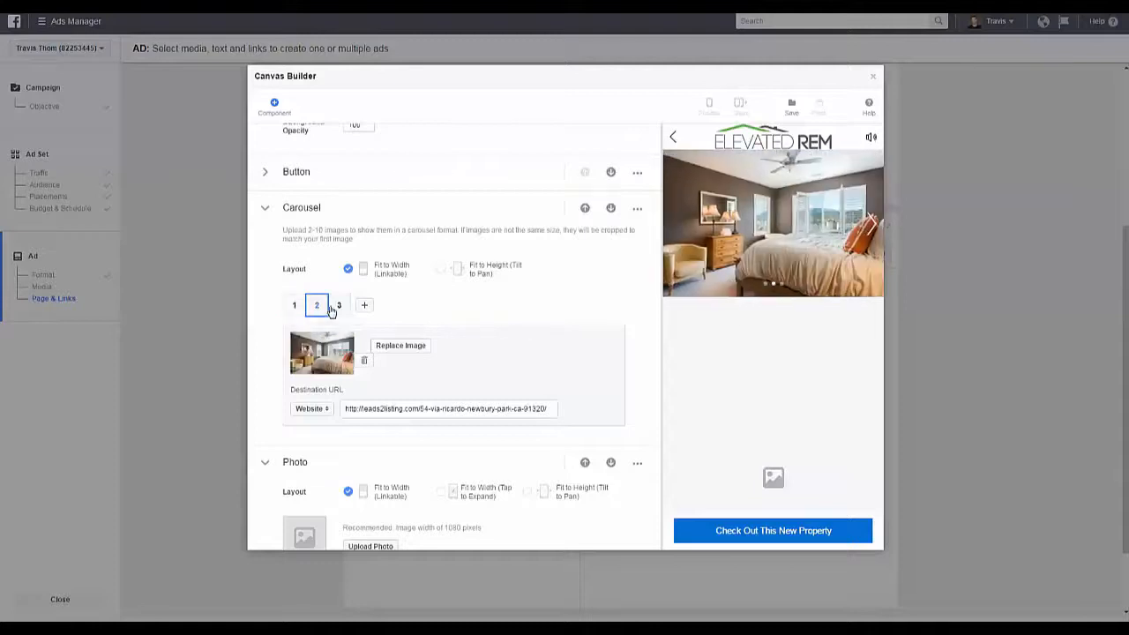
{"action": "left_click", "coordinate": [340, 307]}
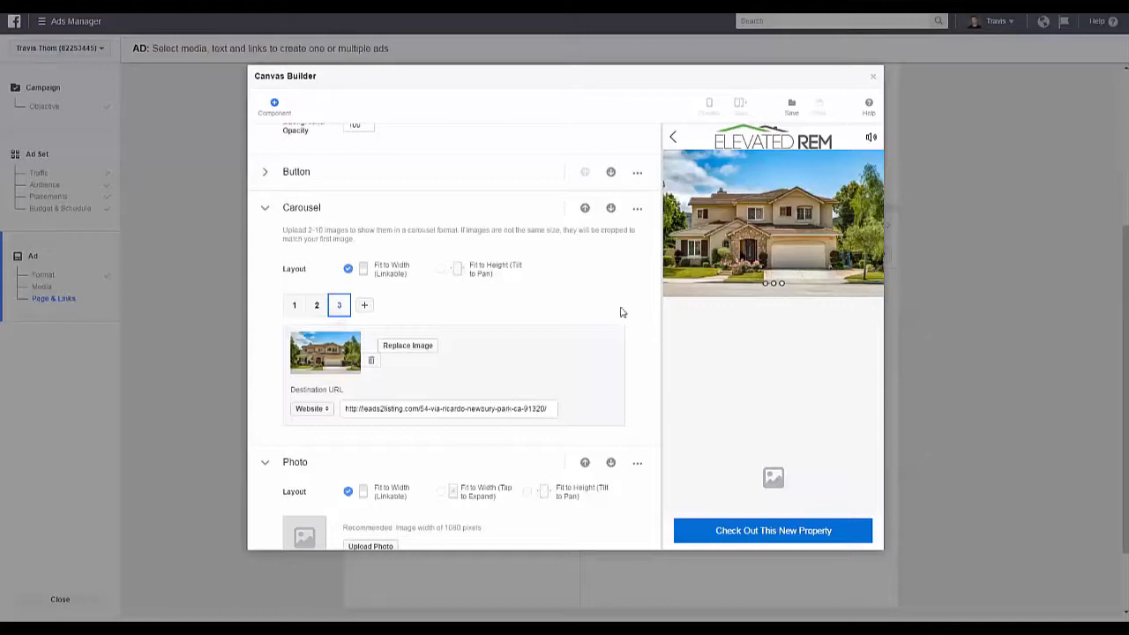
{"action": "left_click", "coordinate": [266, 207]}
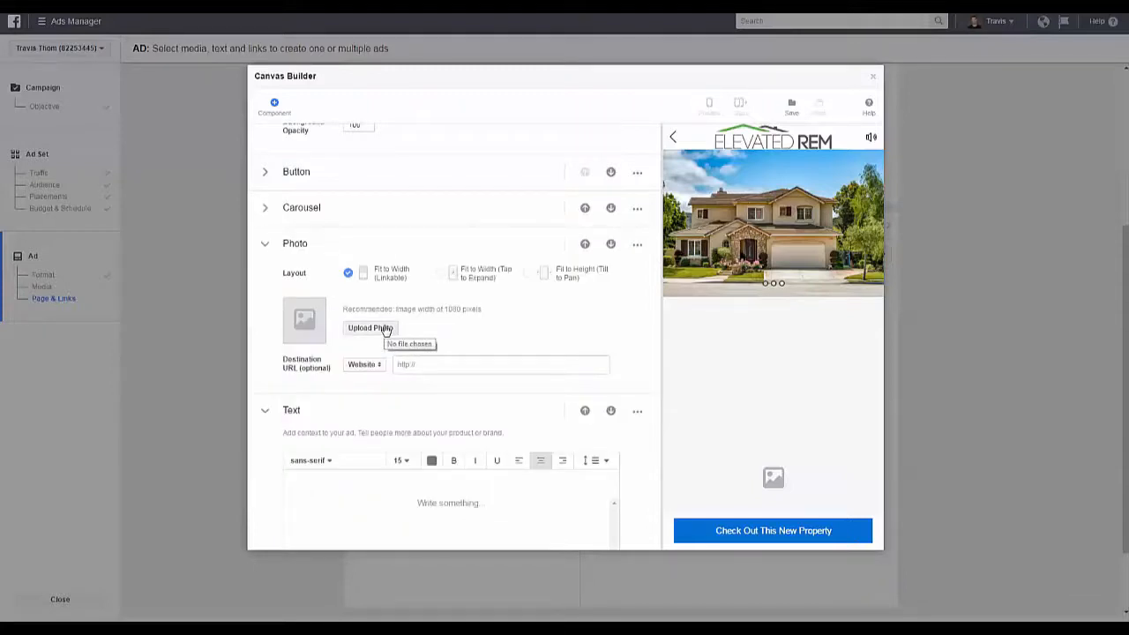
Step: Link the Photo component to the property page and upload the photo of the green-walled living room
{"action": "left_click", "coordinate": [422, 364]}
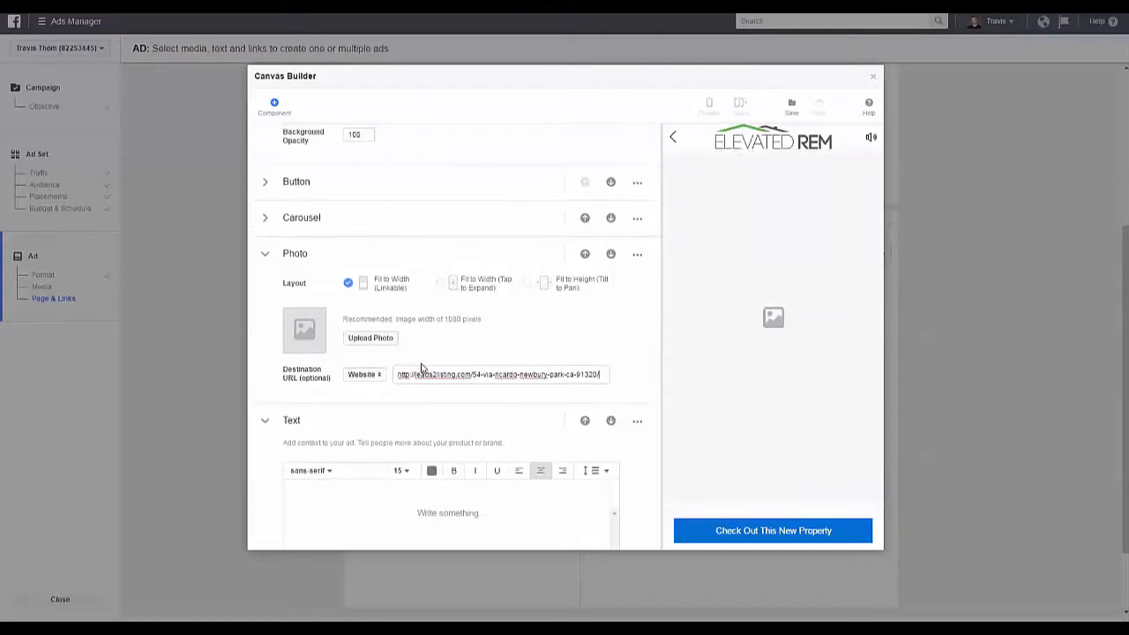
{"action": "left_click", "coordinate": [453, 337]}
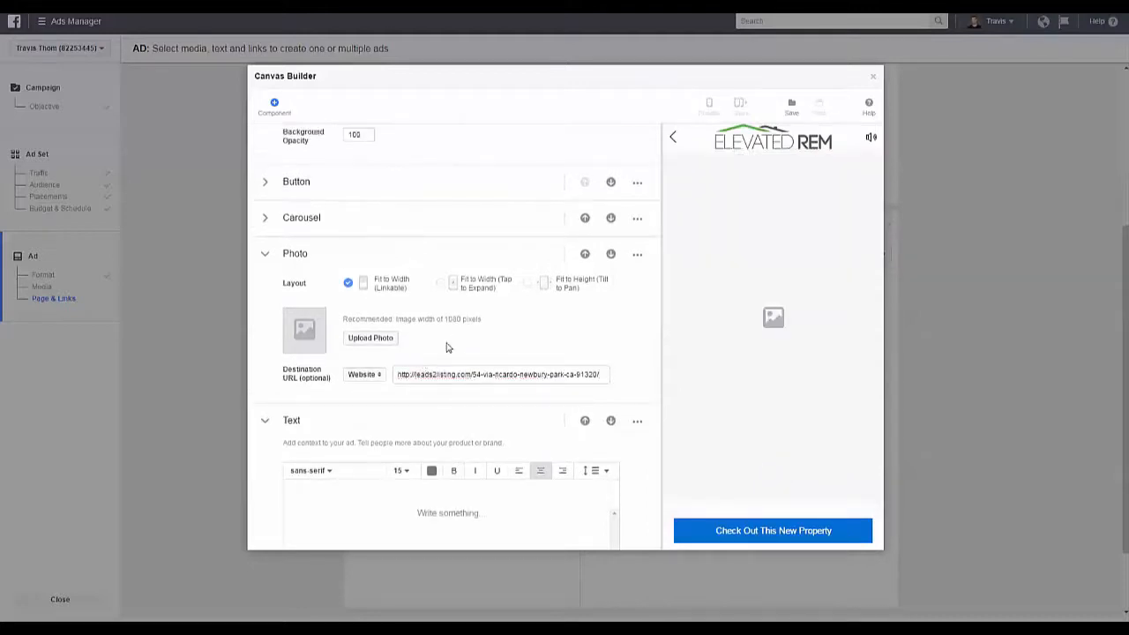
{"action": "left_click", "coordinate": [358, 342]}
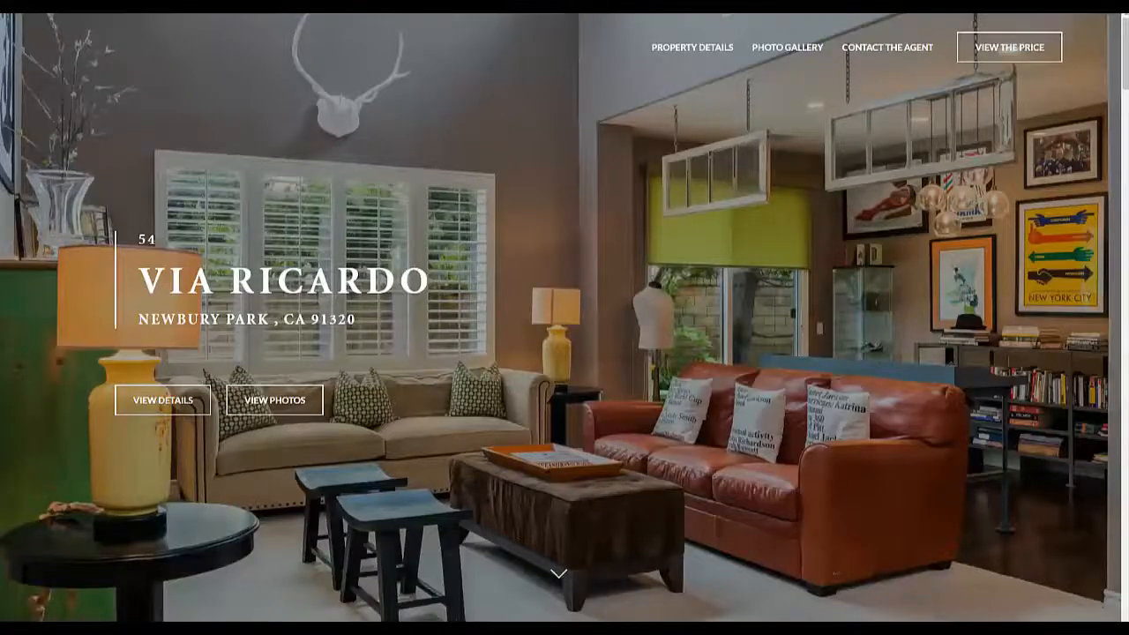
Step: Copy the "Life Abundant" description on the property website, from "Beautifully appointed 5 bedroom" through "walk-in pantry."
{"action": "key", "text": "Page_Down"}
{"action": "key", "text": "Page_Down"}
{"action": "left_click_drag", "start_coordinate": [1125, 180], "coordinate": [1125, 283]}
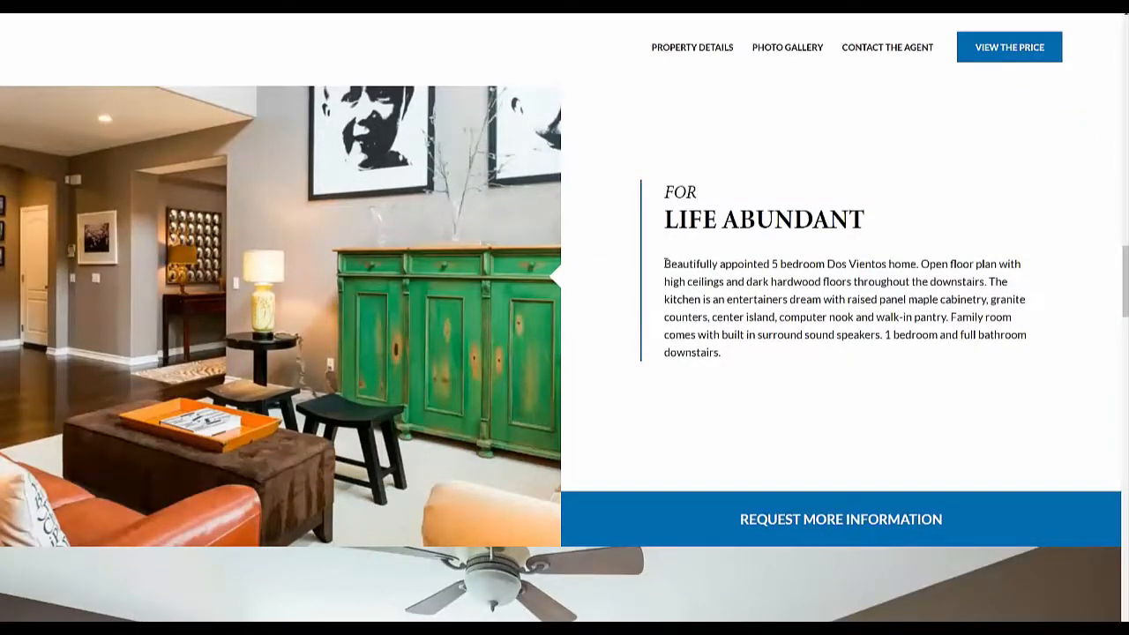
{"action": "left_click_drag", "start_coordinate": [664, 262], "coordinate": [952, 316]}
{"action": "key", "text": "ctrl+c"}
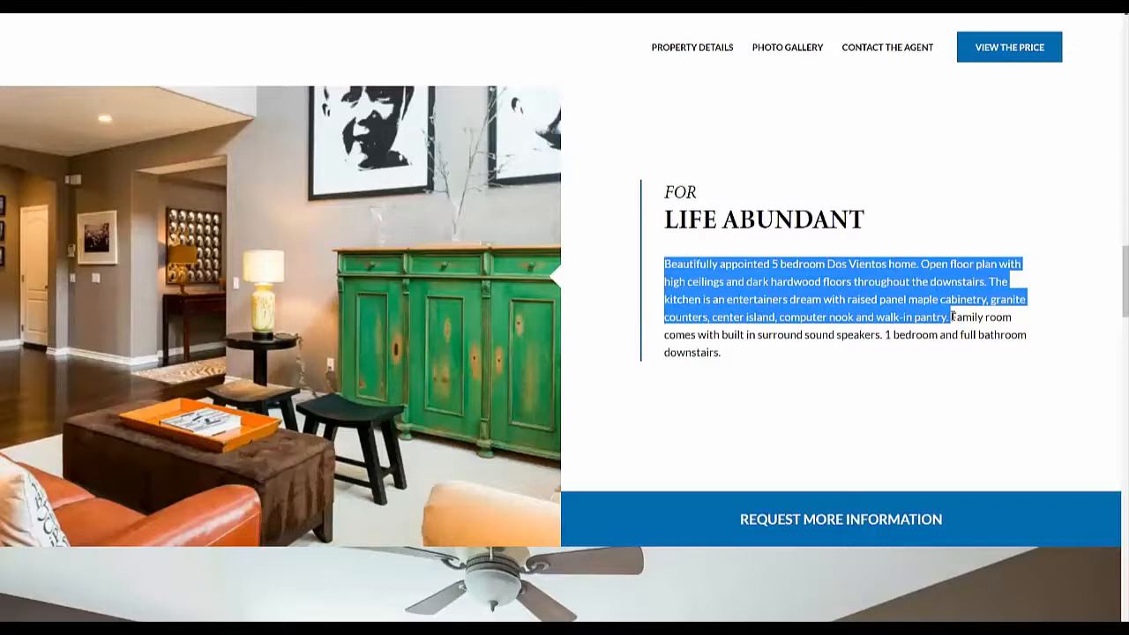
{"action": "right_click", "coordinate": [825, 296]}
{"action": "left_click", "coordinate": [833, 296]}
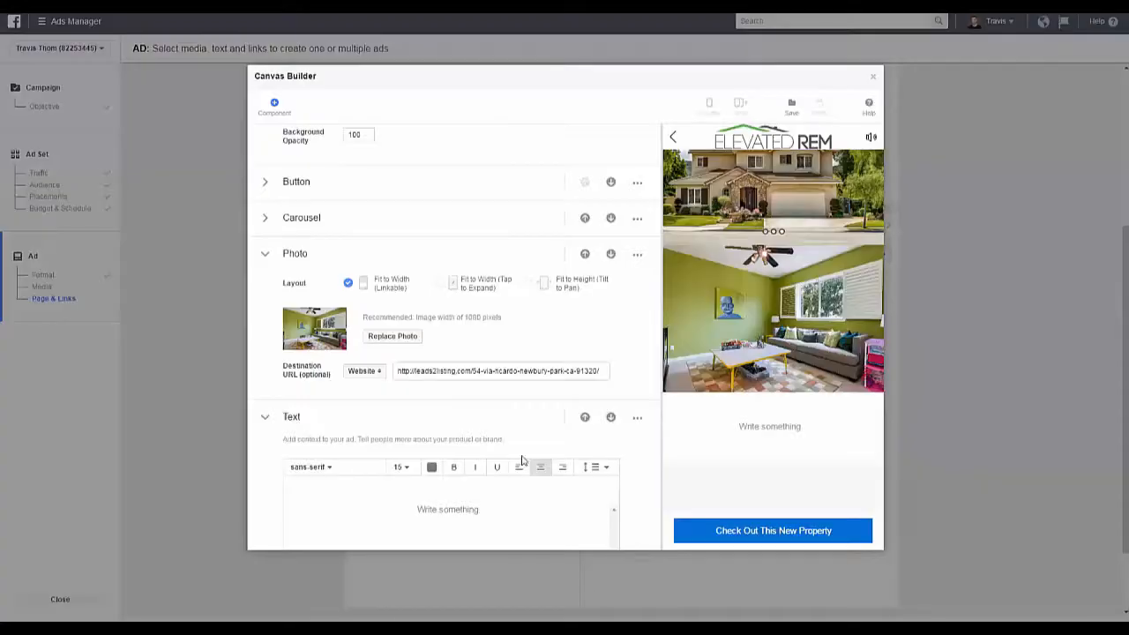
Step: Paste the copied property description into the canvas's Text component and collapse that component
{"action": "scroll", "coordinate": [445, 504], "scroll_direction": "down", "scroll_amount": 3}
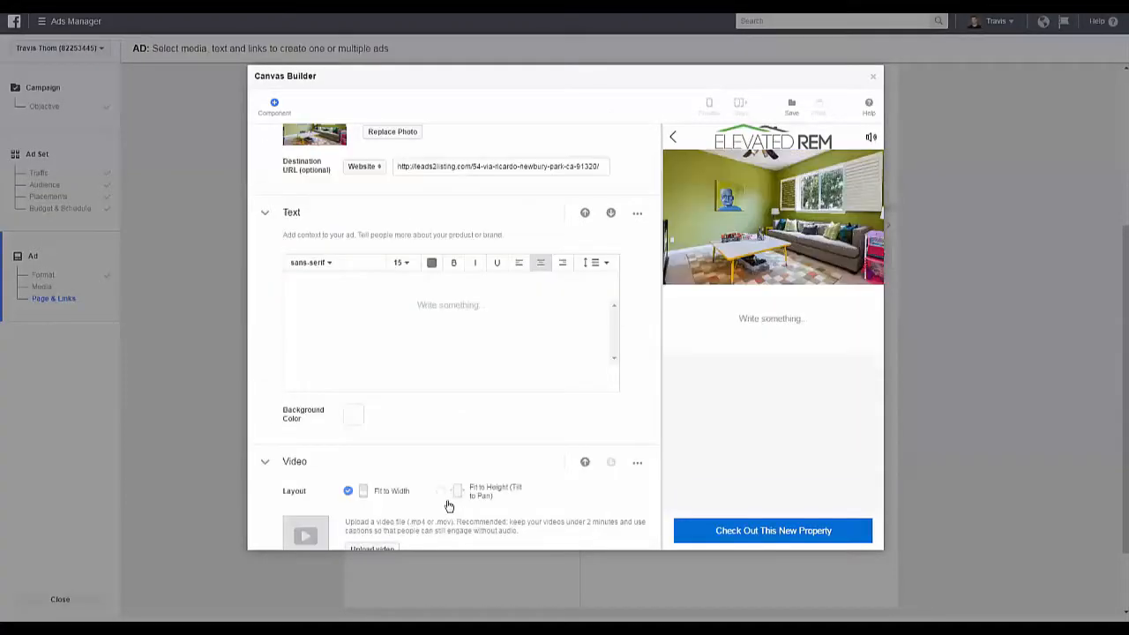
{"action": "key", "text": "ctrl+v"}
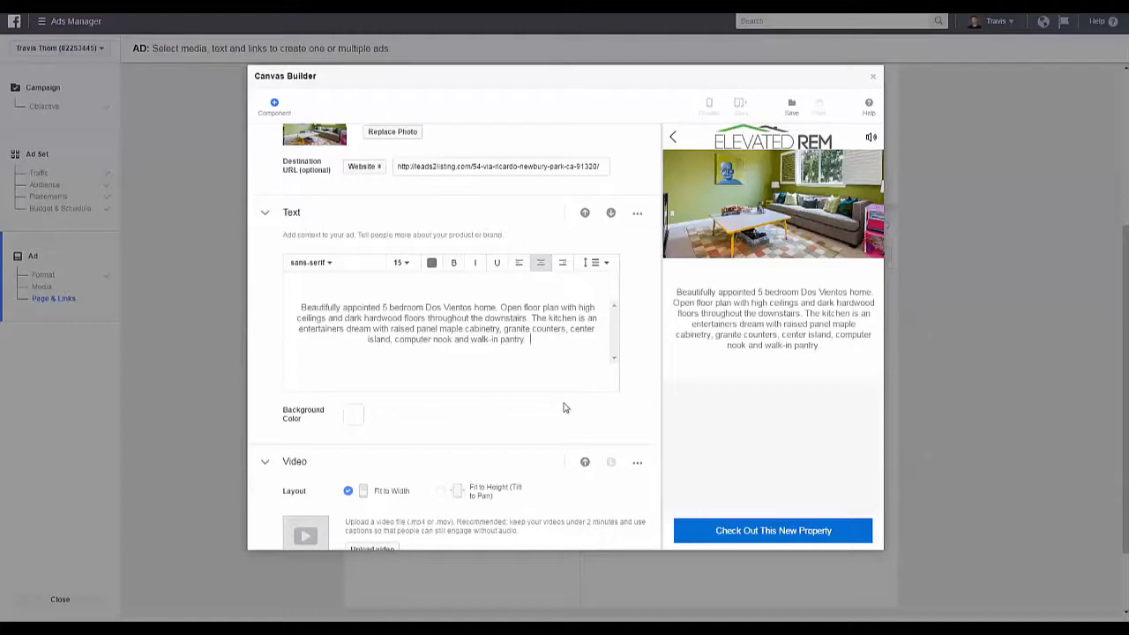
{"action": "left_click", "coordinate": [266, 464]}
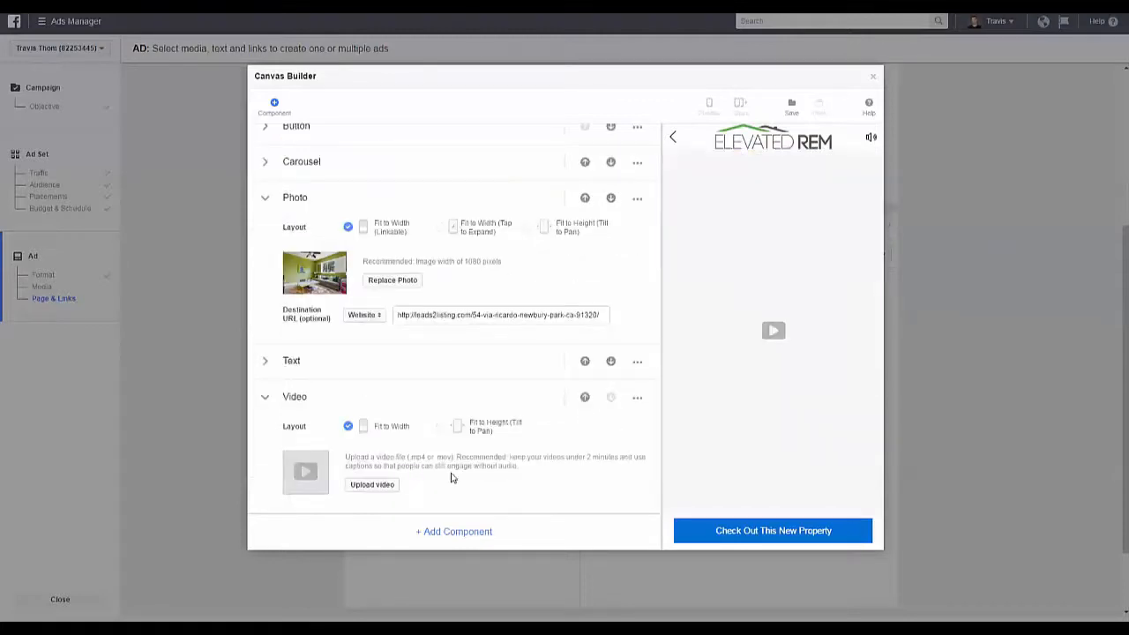
{"action": "left_click", "coordinate": [265, 362]}
{"action": "left_click", "coordinate": [266, 362]}
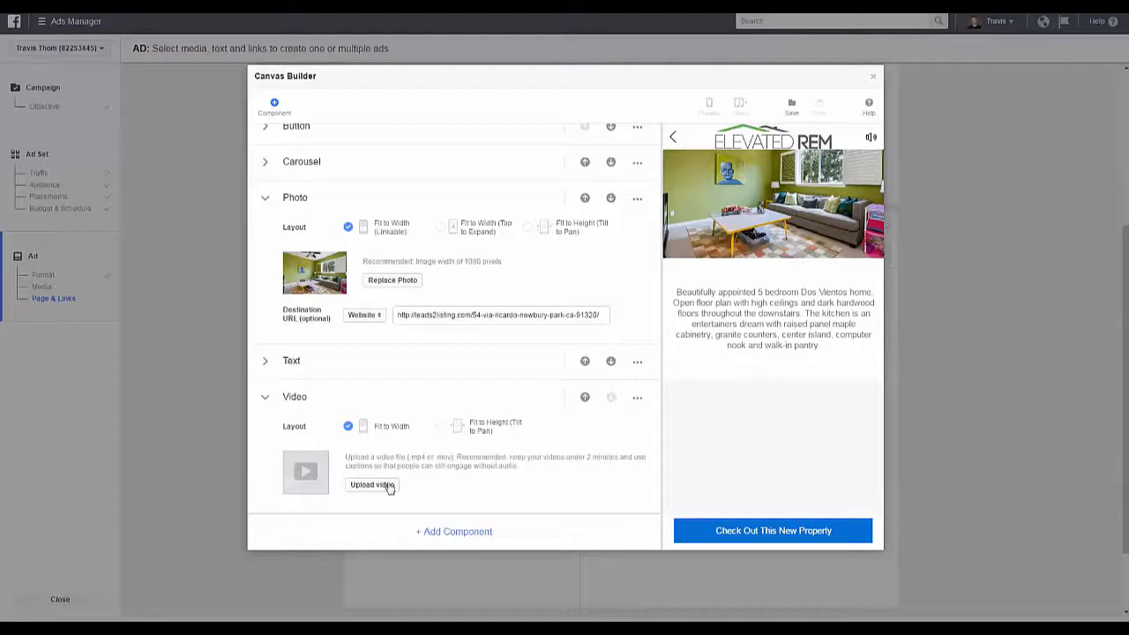
Step: Upload the property video to the Video component, collapse it, and reopen the Carousel and Button components
{"action": "left_click", "coordinate": [380, 488]}
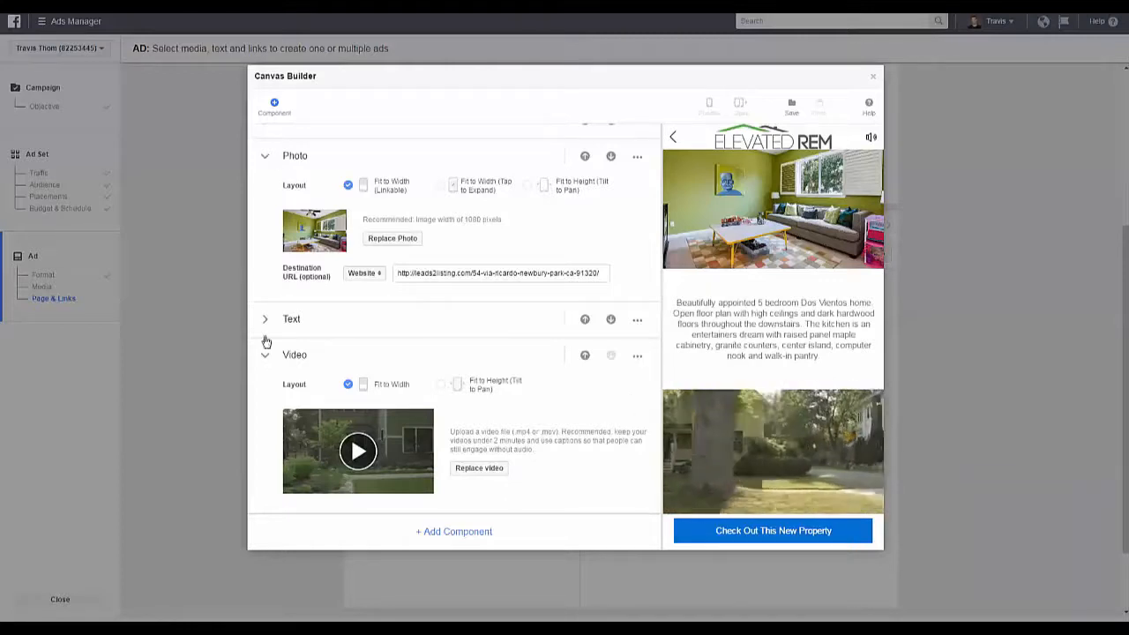
{"action": "left_click", "coordinate": [266, 362]}
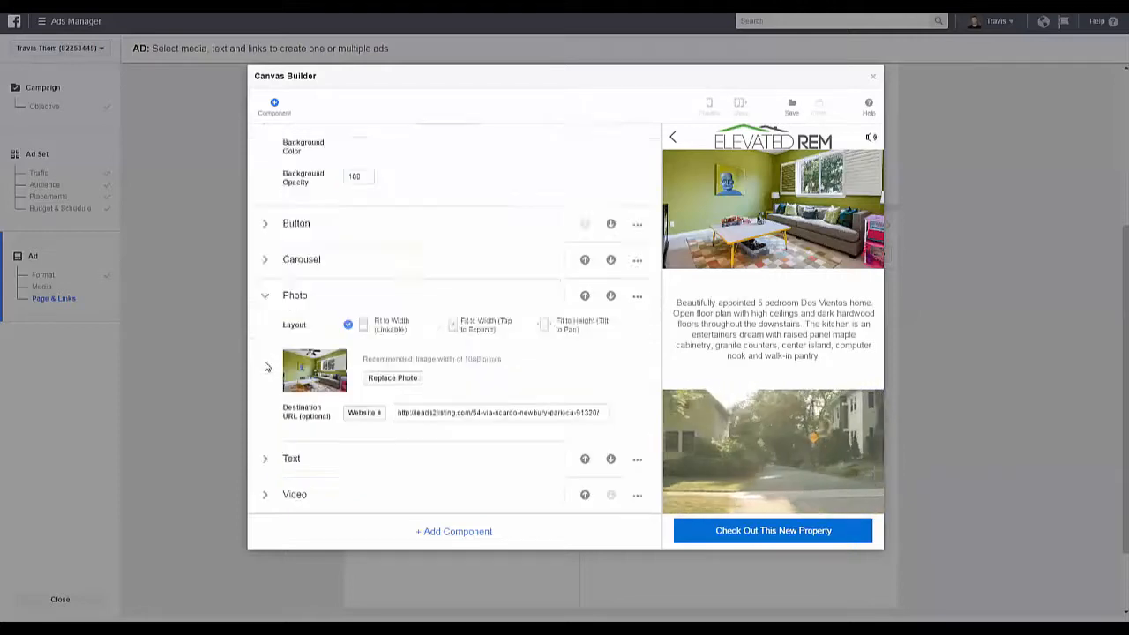
{"action": "left_click", "coordinate": [264, 264]}
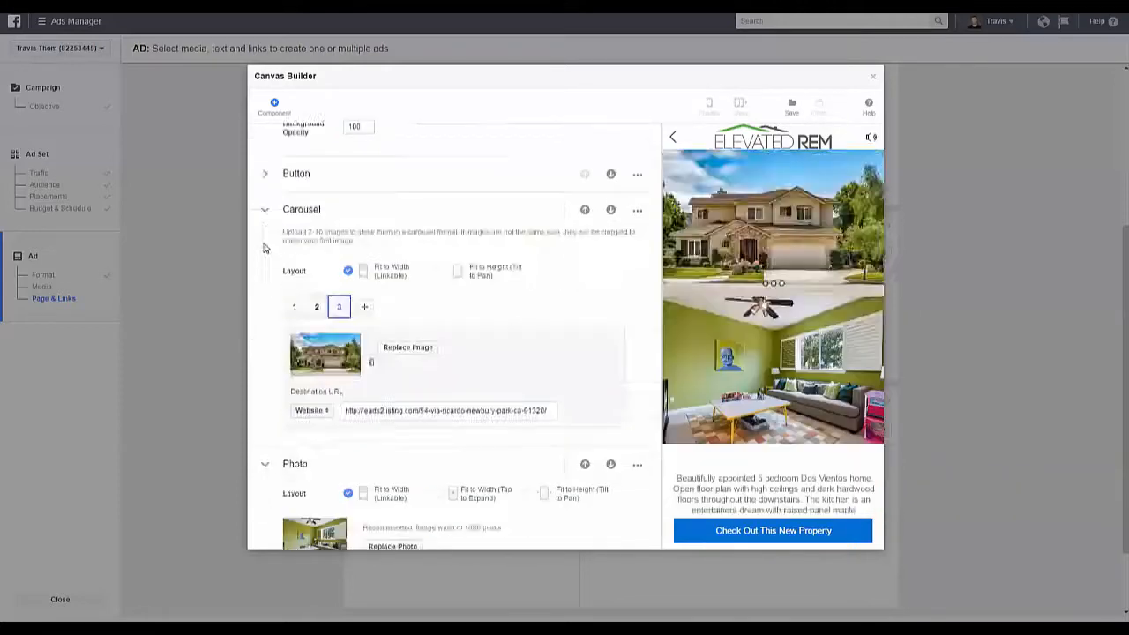
{"action": "left_click", "coordinate": [264, 176]}
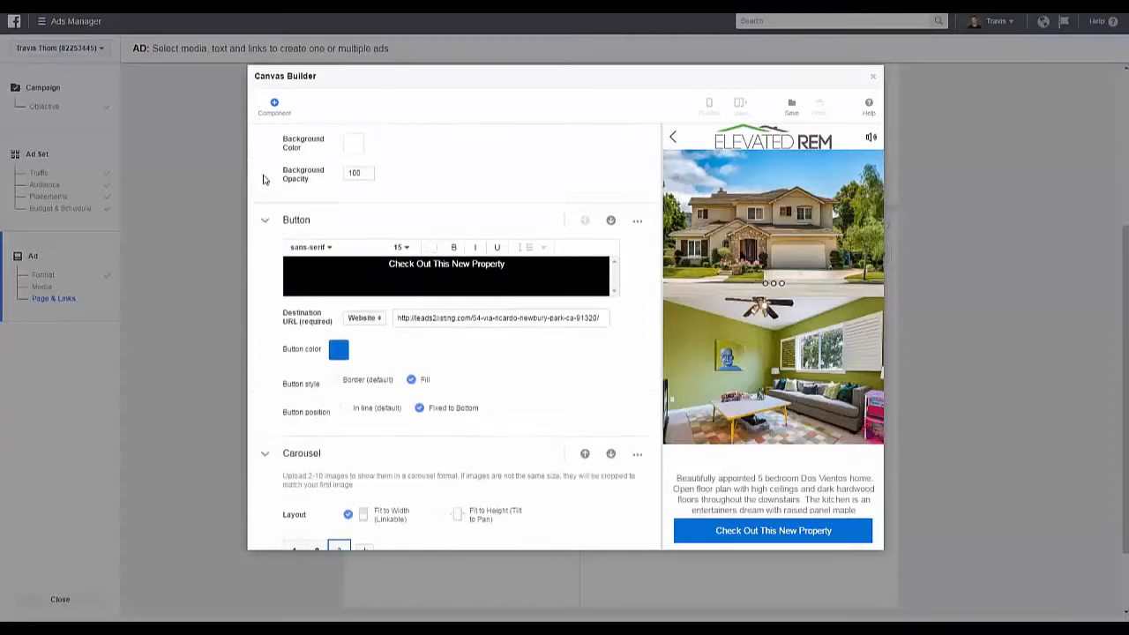
Step: Add a second Button component at the end of the canvas and delete it again
{"action": "left_click", "coordinate": [273, 113]}
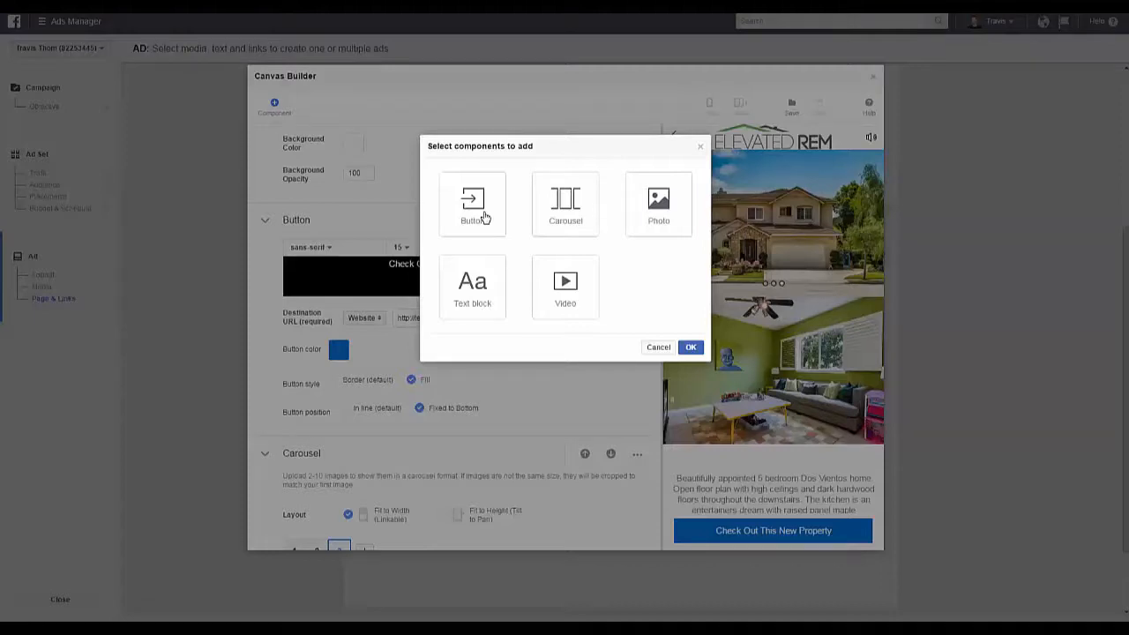
{"action": "left_click", "coordinate": [484, 218]}
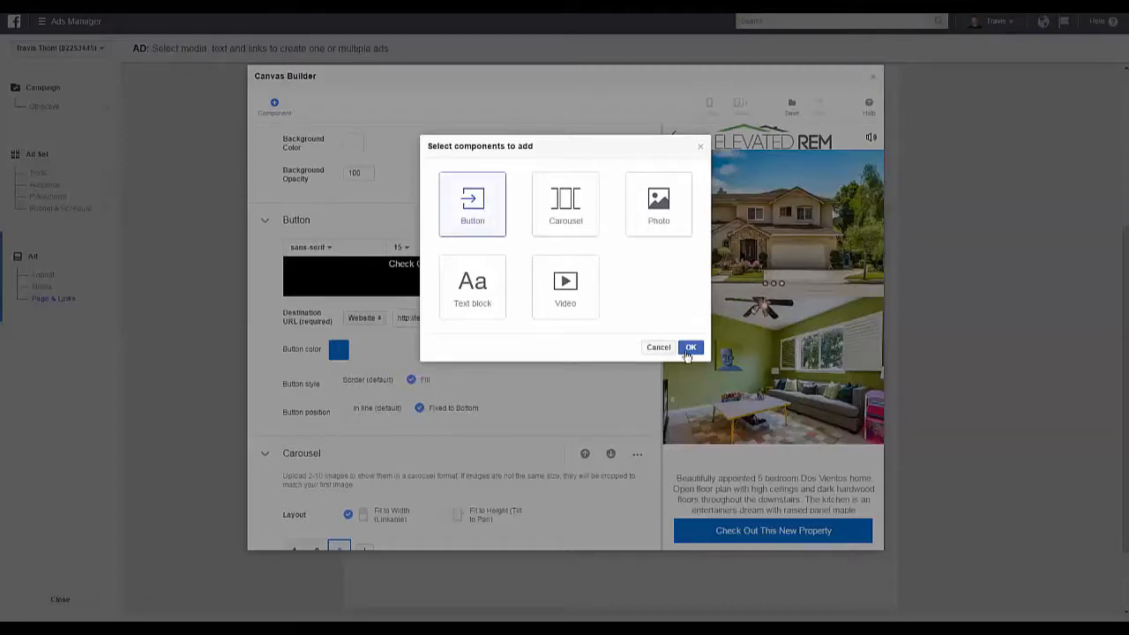
{"action": "left_click", "coordinate": [691, 348]}
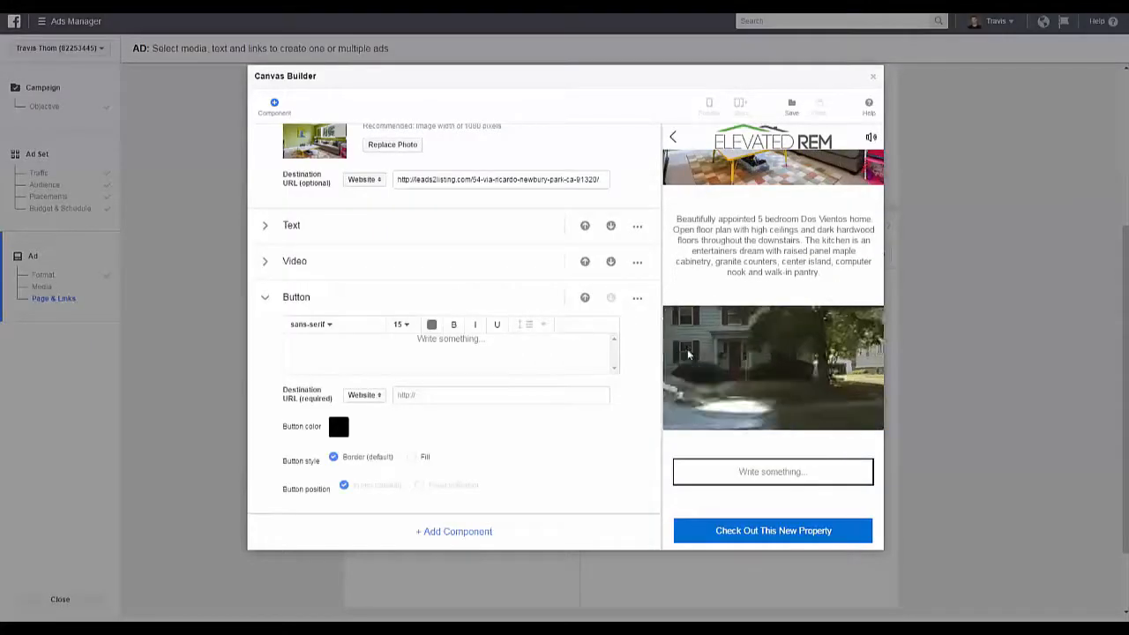
{"action": "left_click", "coordinate": [426, 353]}
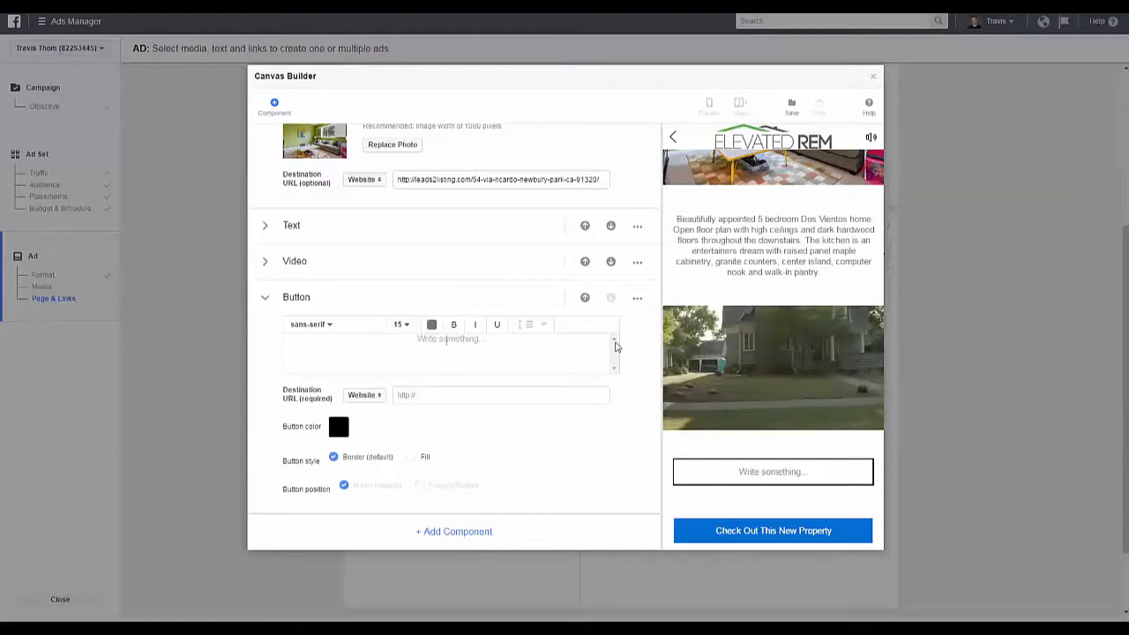
{"action": "left_click", "coordinate": [637, 298]}
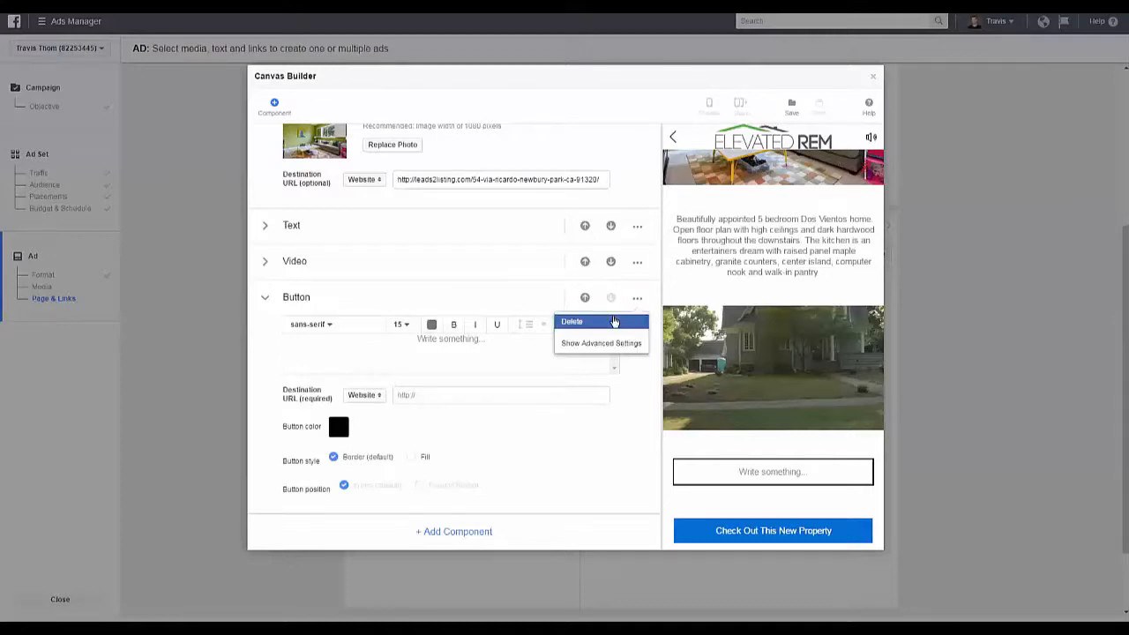
{"action": "left_click", "coordinate": [615, 321]}
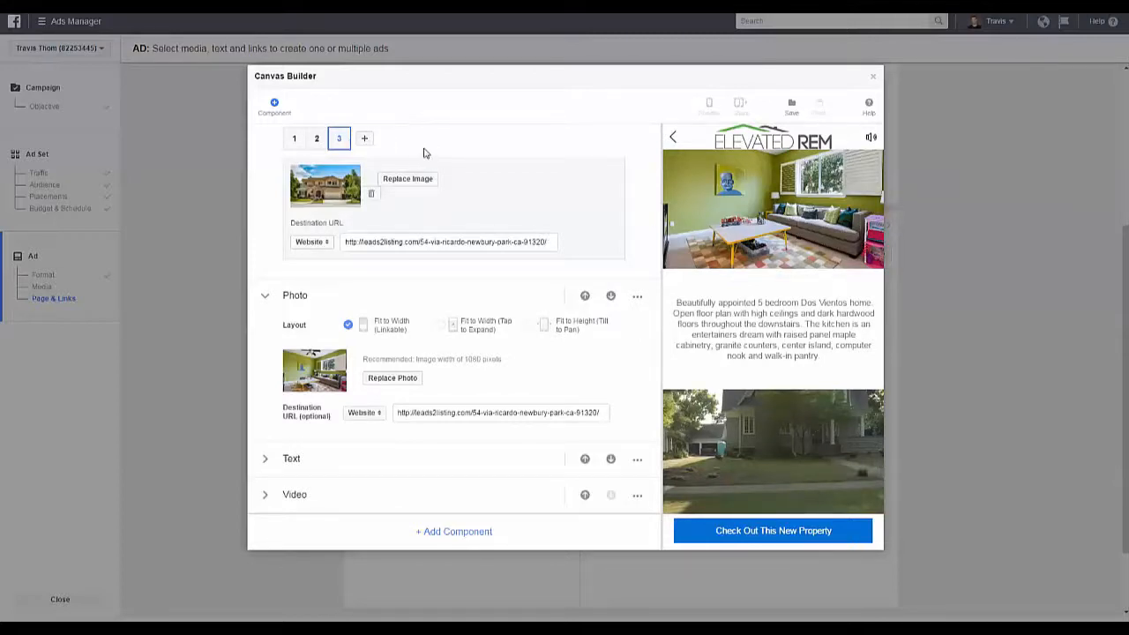
Step: Show the carousel's first image settings and flip through the carousel's images in the canvas preview
{"action": "left_click", "coordinate": [294, 140]}
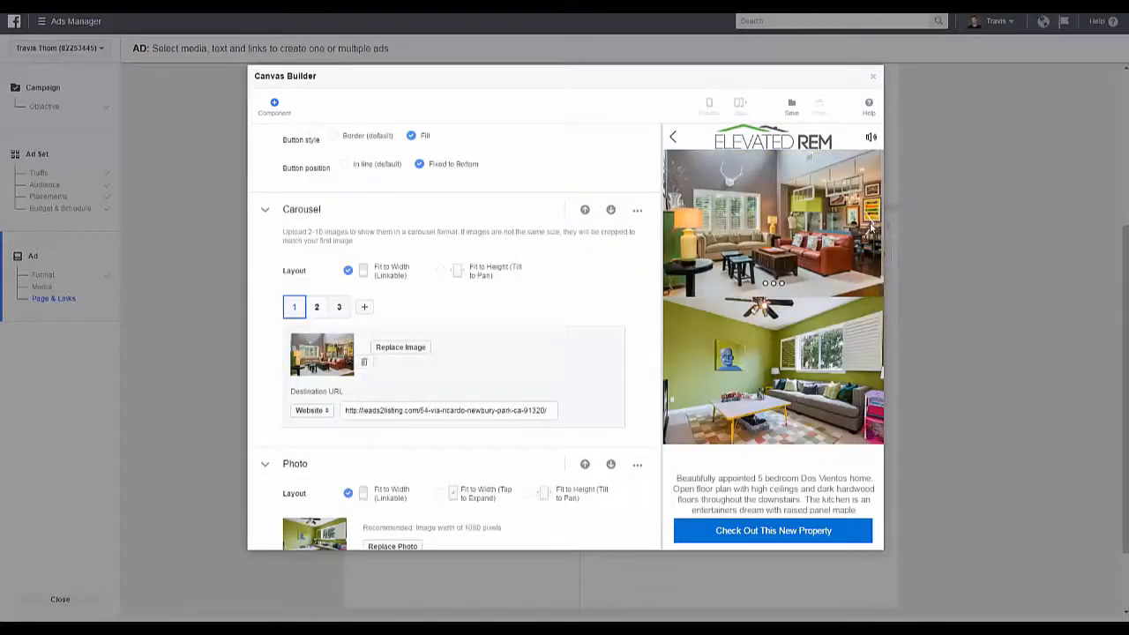
{"action": "left_click", "coordinate": [773, 283]}
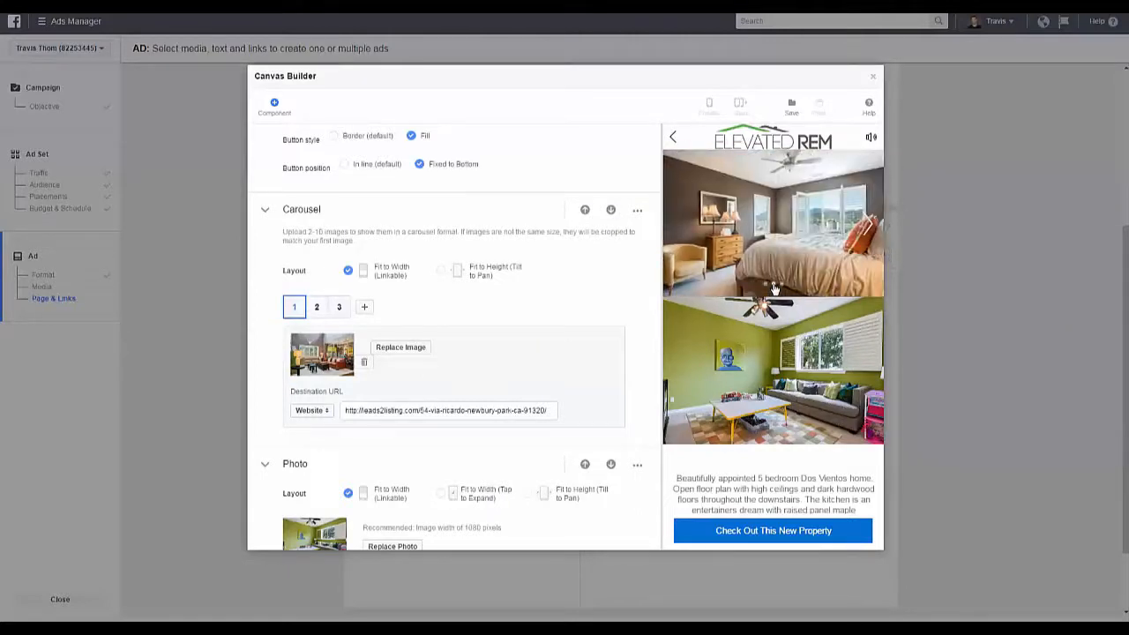
{"action": "left_click", "coordinate": [781, 284]}
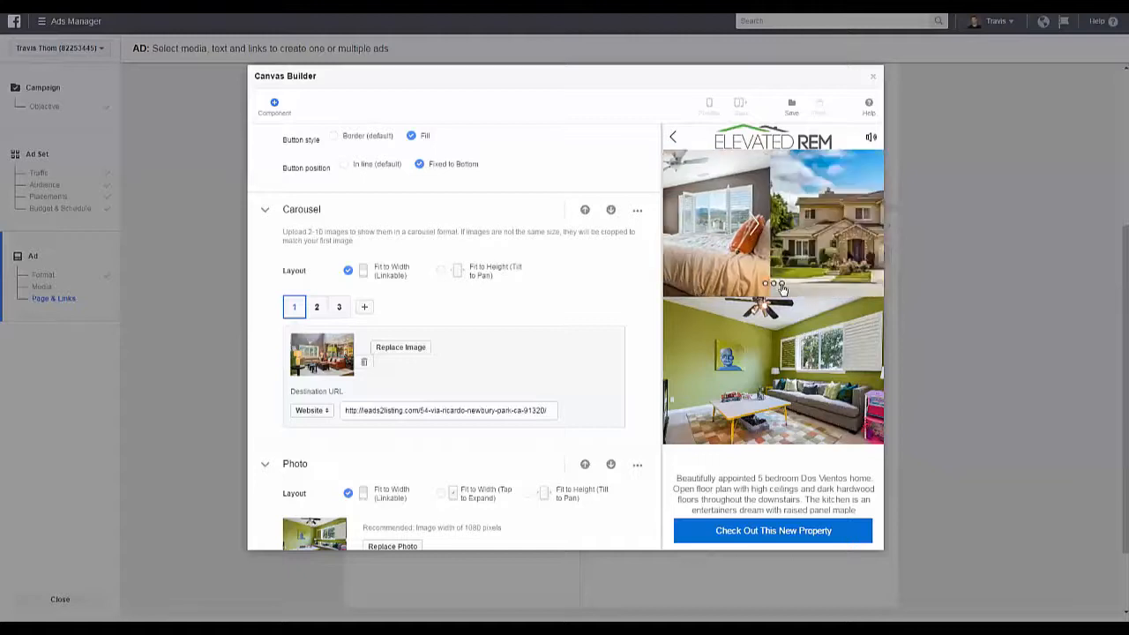
Step: Collapse the Photo component and expand the Text and Video components to review their contents
{"action": "left_click", "coordinate": [265, 464]}
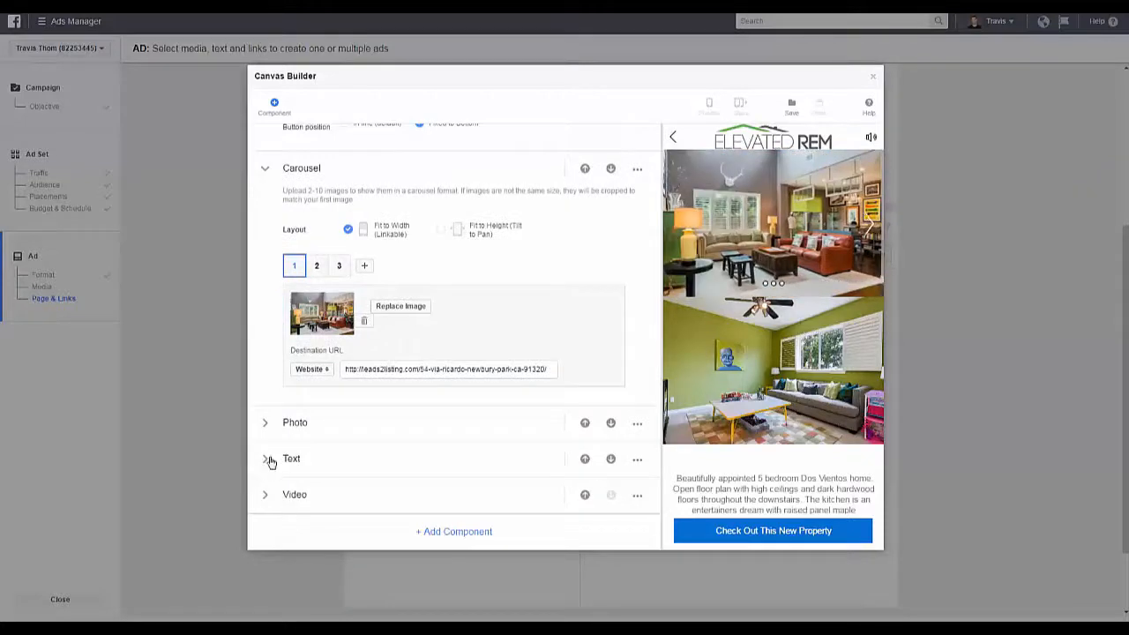
{"action": "left_click", "coordinate": [269, 458]}
{"action": "scroll", "coordinate": [270, 461], "scroll_direction": "down", "scroll_amount": 3}
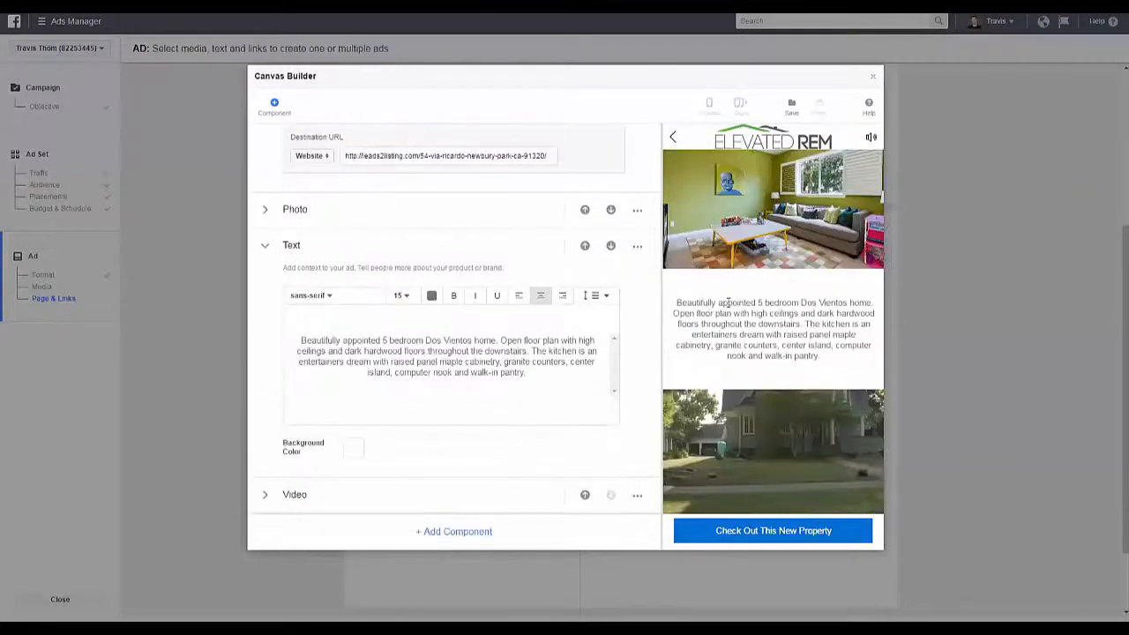
{"action": "left_click", "coordinate": [268, 496]}
{"action": "scroll", "coordinate": [367, 493], "scroll_direction": "down", "scroll_amount": 2}
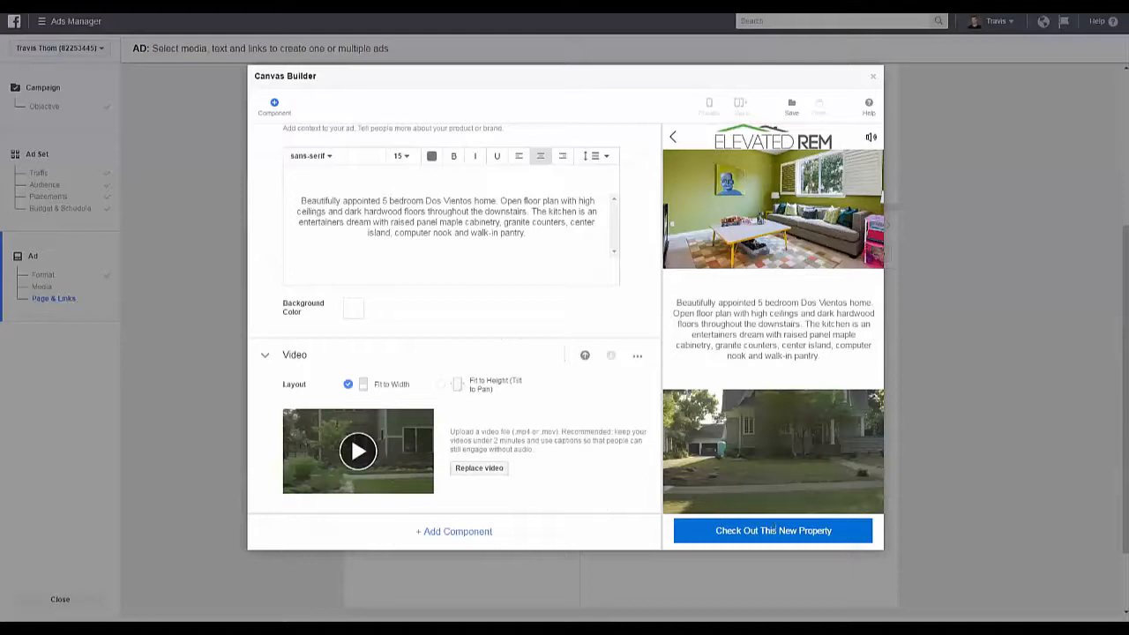
Step: Save the Property Site canvas, review its preview, finish the canvas and close the Canvas Builder
{"action": "left_click", "coordinate": [792, 107]}
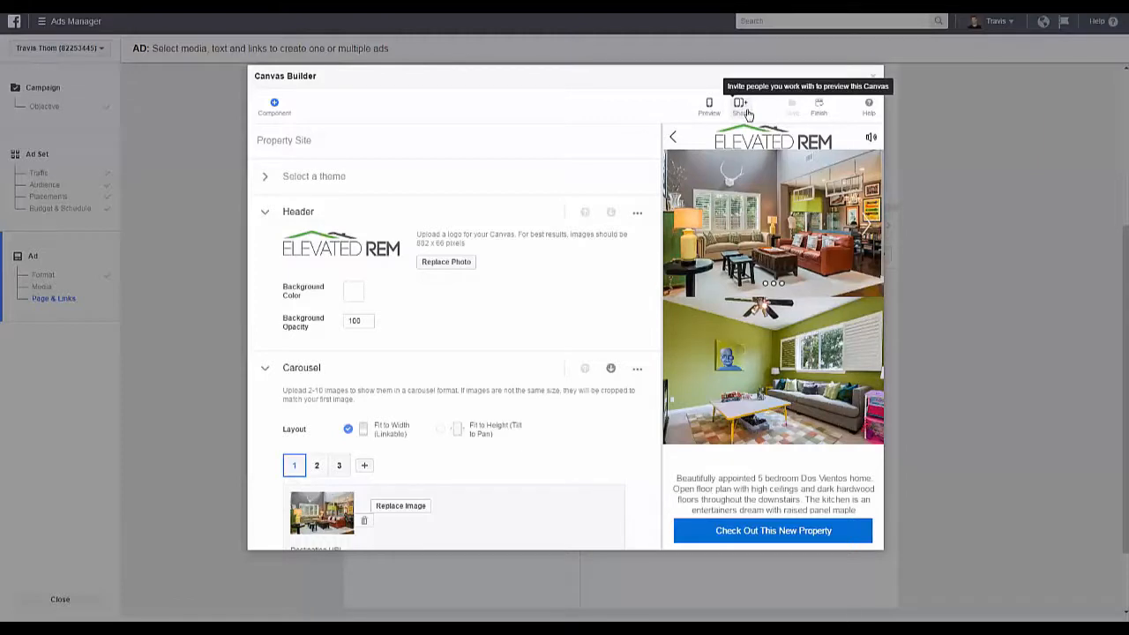
{"action": "scroll", "coordinate": [712, 128], "scroll_direction": "down", "scroll_amount": 2}
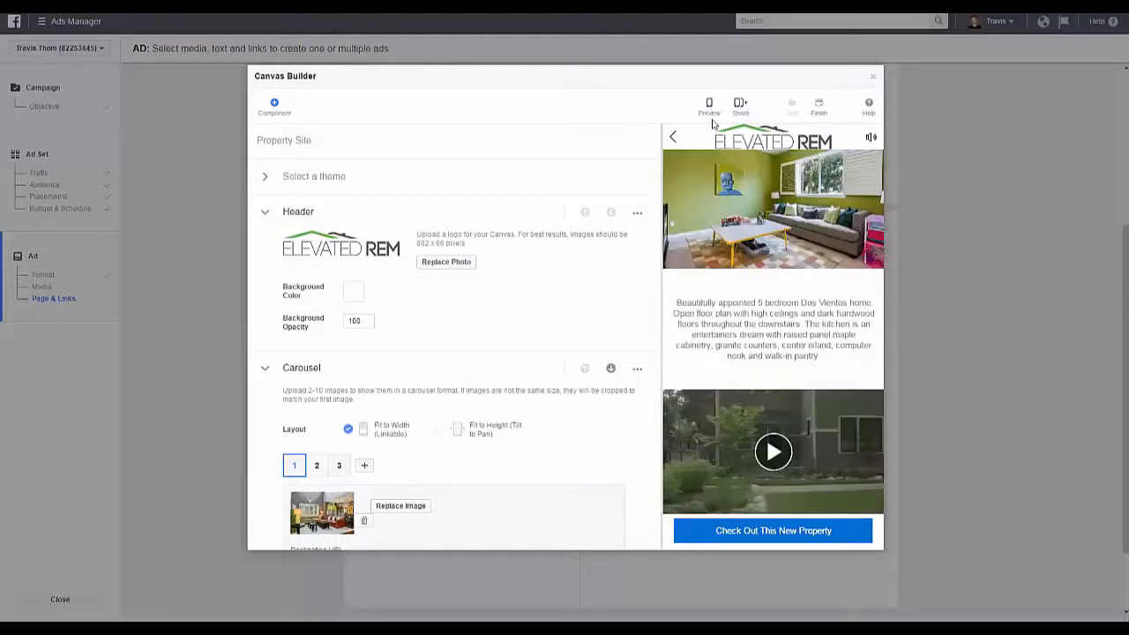
{"action": "left_click", "coordinate": [818, 109]}
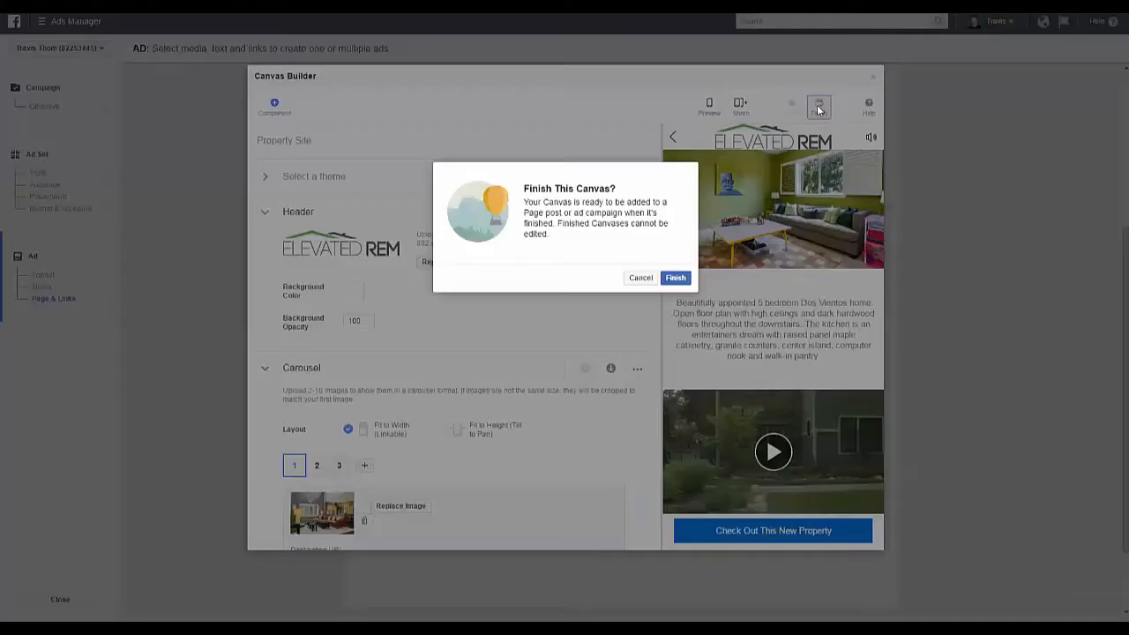
{"action": "left_click", "coordinate": [675, 279]}
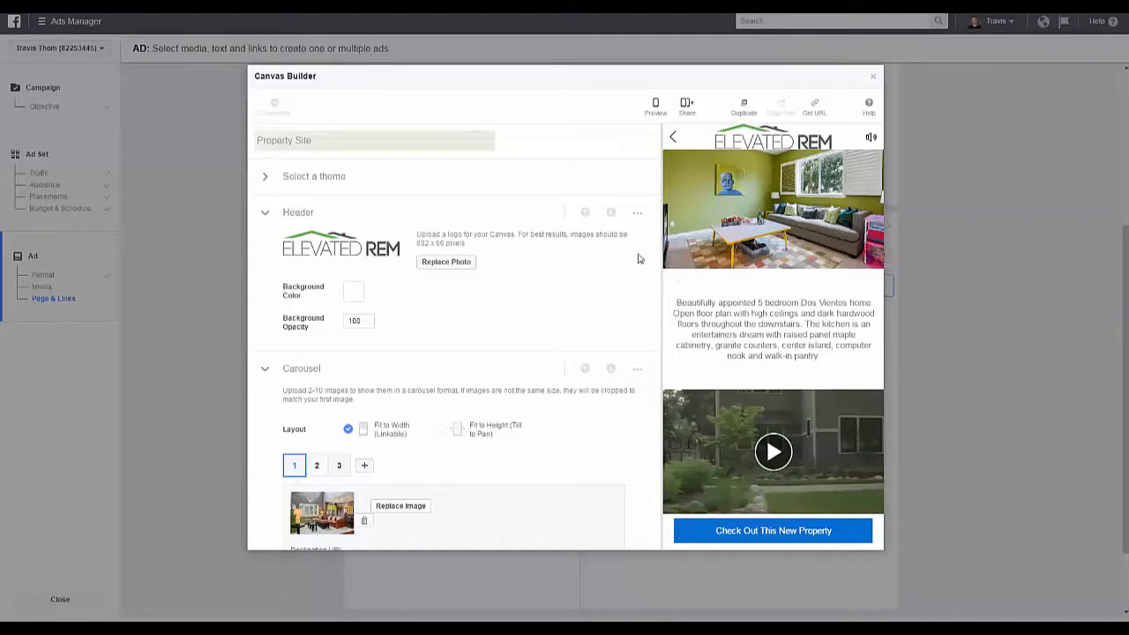
{"action": "left_click", "coordinate": [874, 80]}
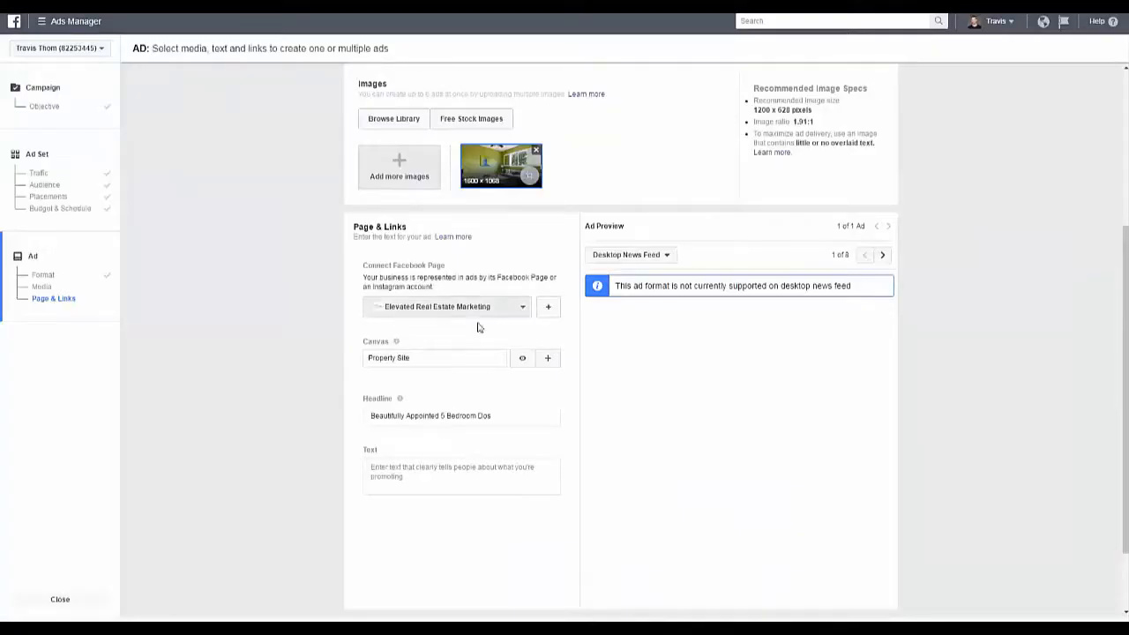
Step: Select the finished Property Site canvas for the ad, remove the unsupported placements, and check the remaining ad previews
{"action": "left_click", "coordinate": [488, 361]}
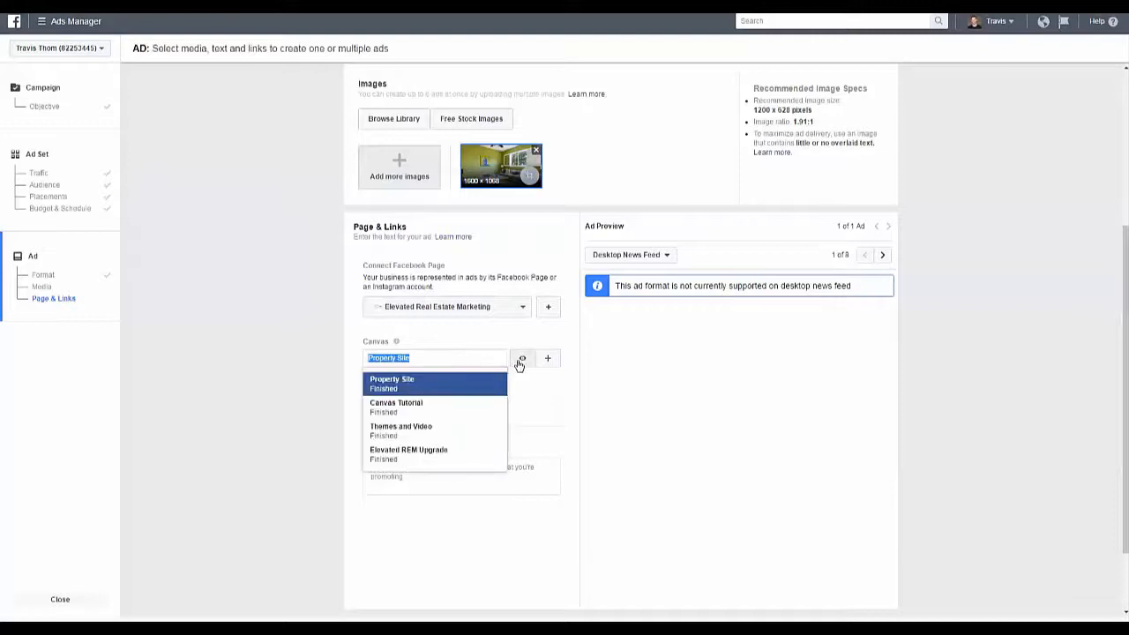
{"action": "left_click", "coordinate": [409, 389]}
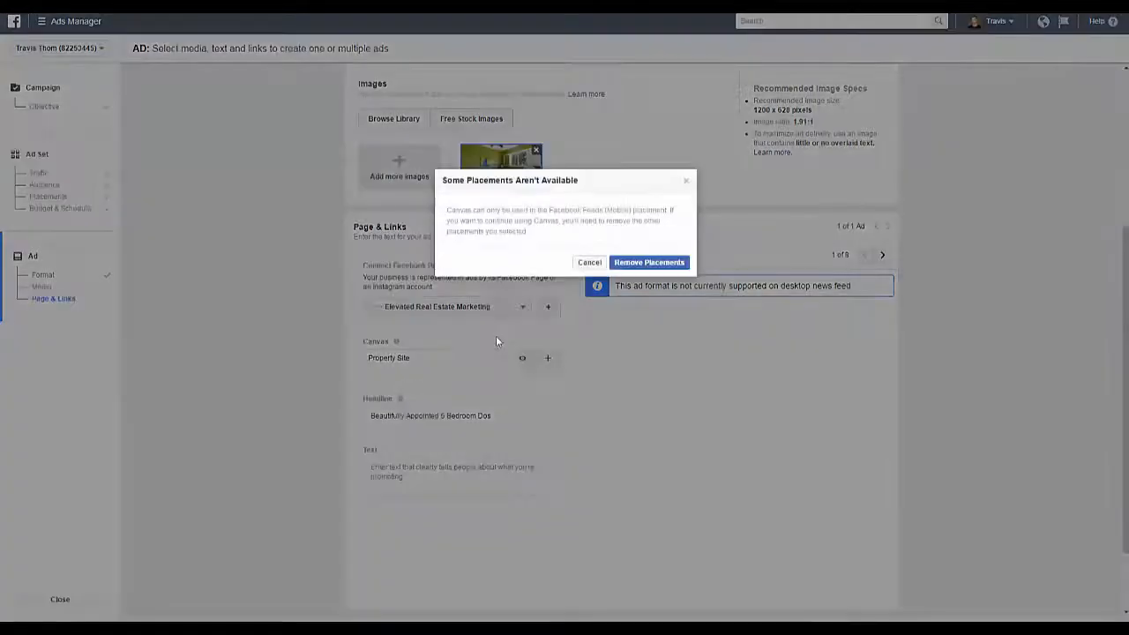
{"action": "left_click", "coordinate": [630, 266]}
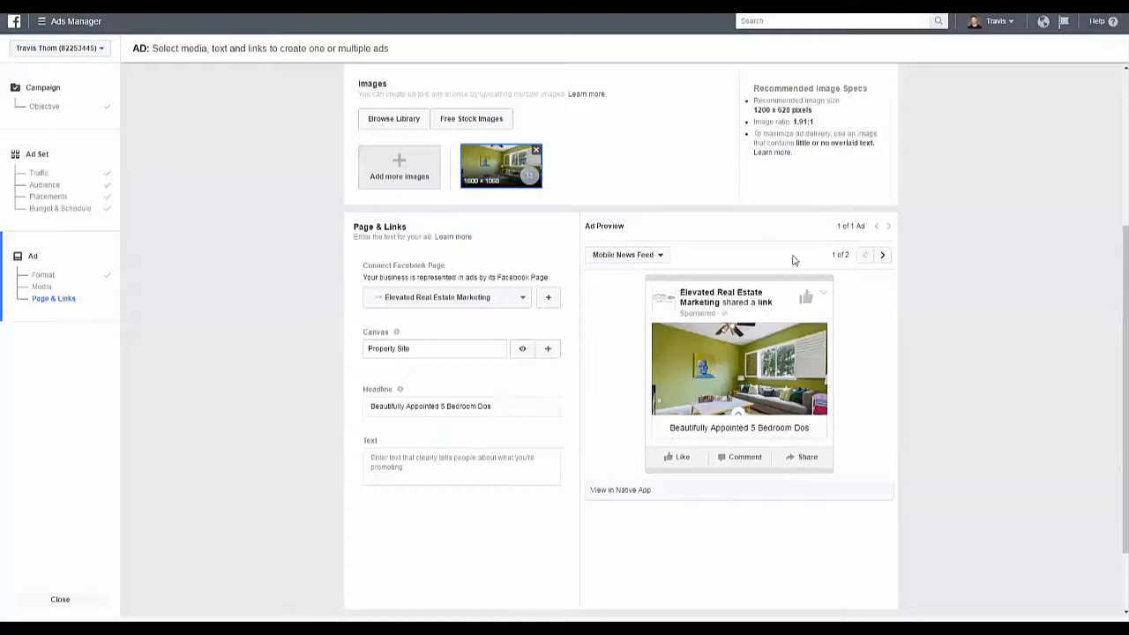
{"action": "left_click", "coordinate": [882, 255]}
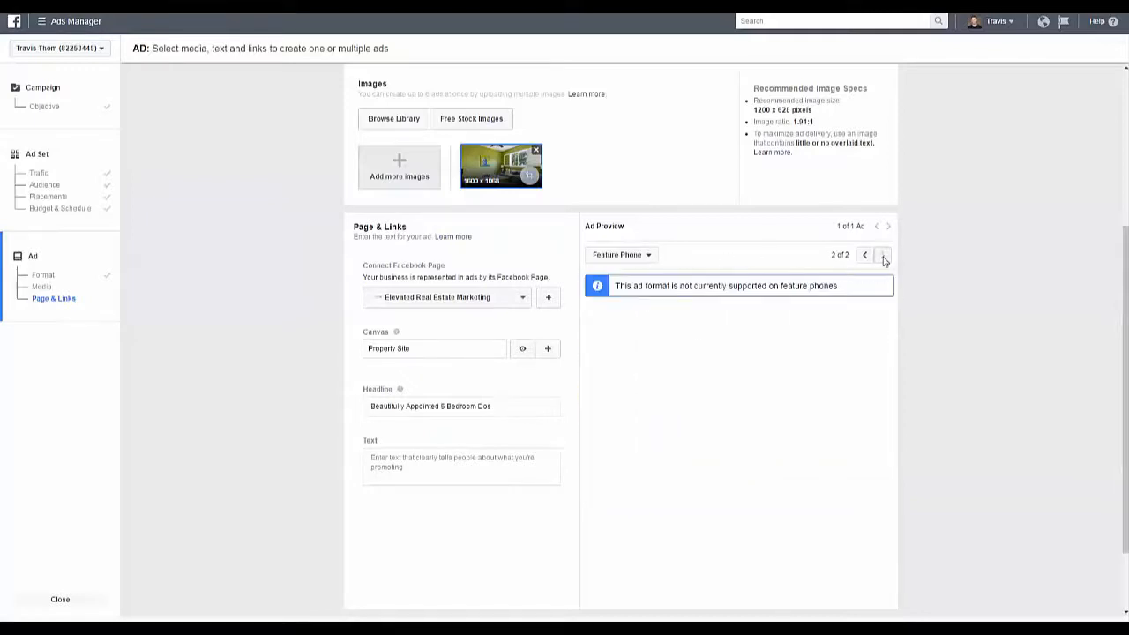
{"action": "left_click", "coordinate": [864, 255]}
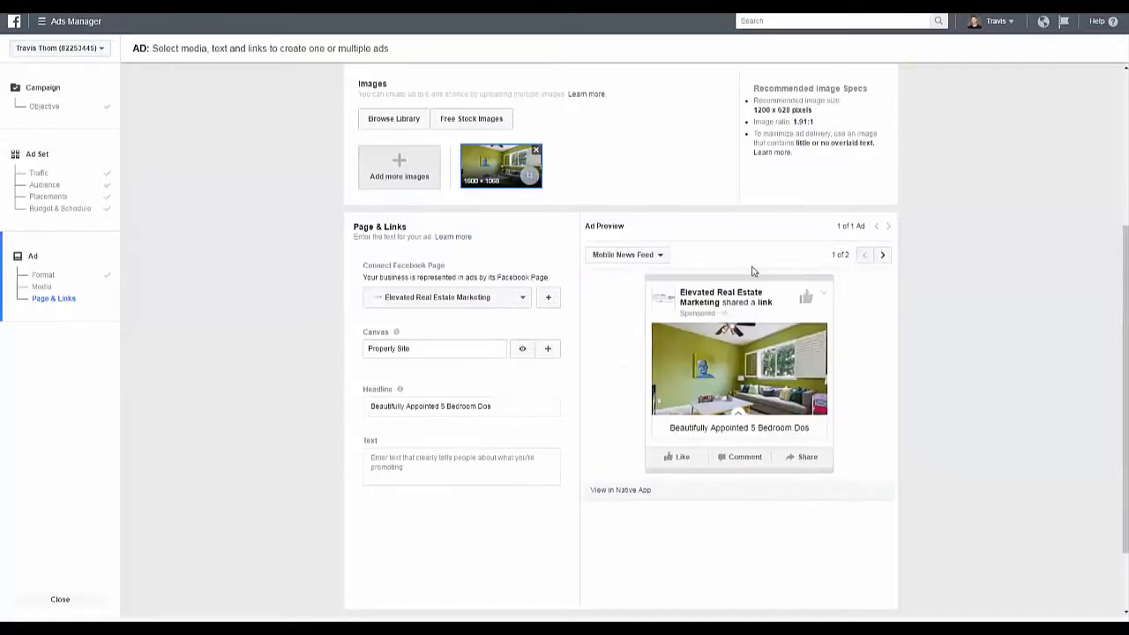
Step: Set the ad's headline to "Have You Seen This Amazing Home?" and paste the copied description into its Text field
{"action": "left_click", "coordinate": [460, 407]}
{"action": "type", "text": "H"}
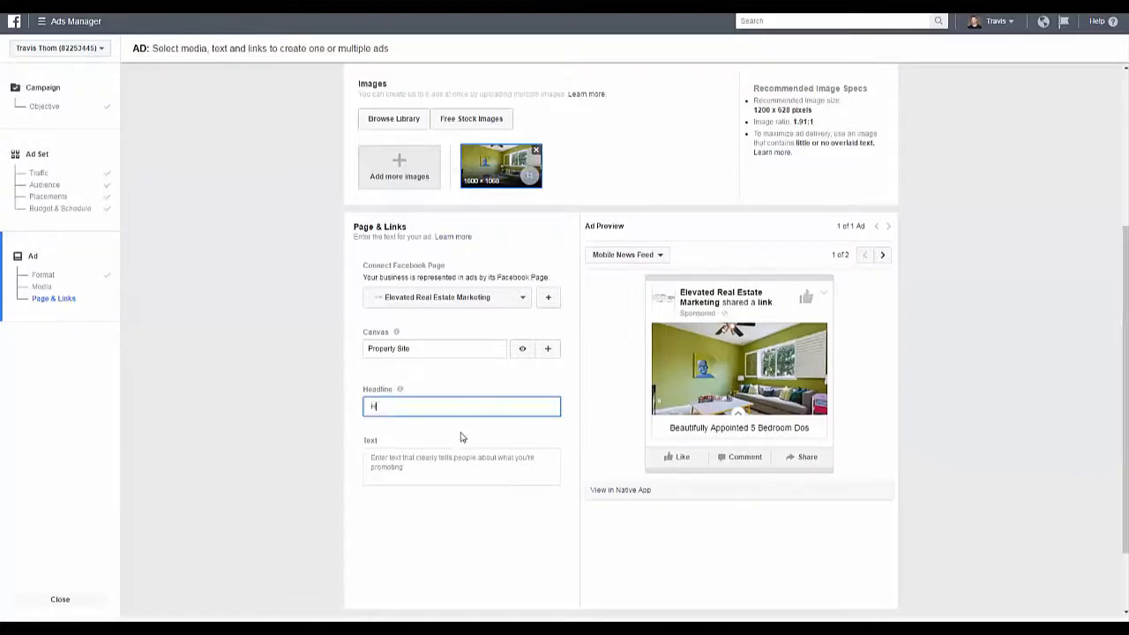
{"action": "type", "text": "ave You Seen This Amazing Home?"}
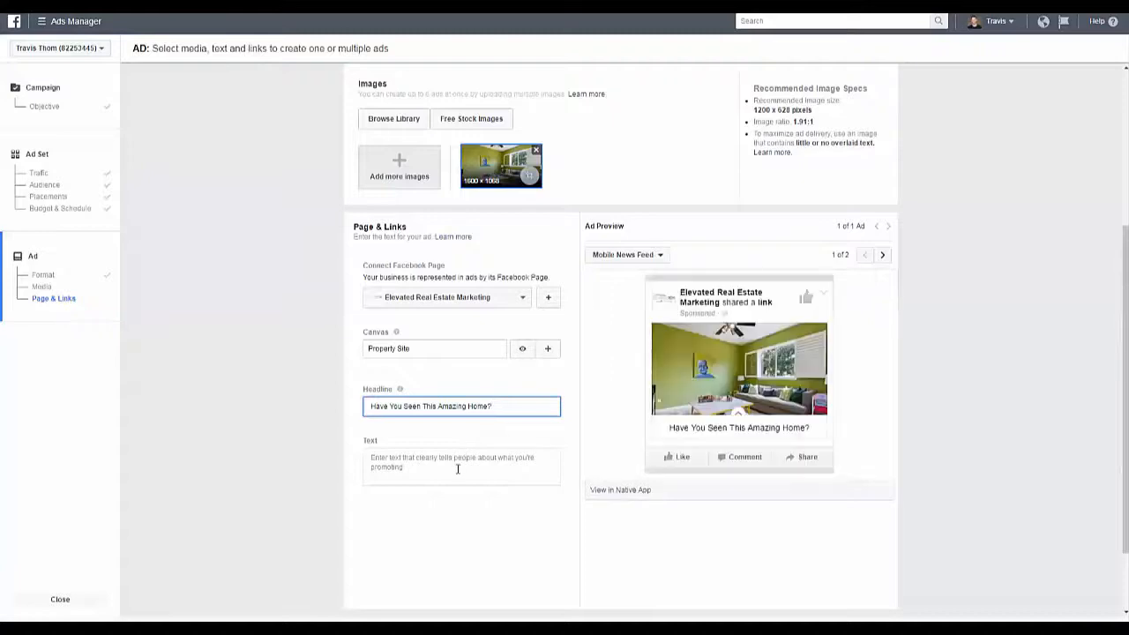
{"action": "left_click", "coordinate": [404, 459]}
{"action": "type", "text": "In the market for a beautiful home that's perfect for star gazing in the backyard and wine with friends on the weekend? If so, we've found just the place! Check it out! No, really, you've got to this home!"}
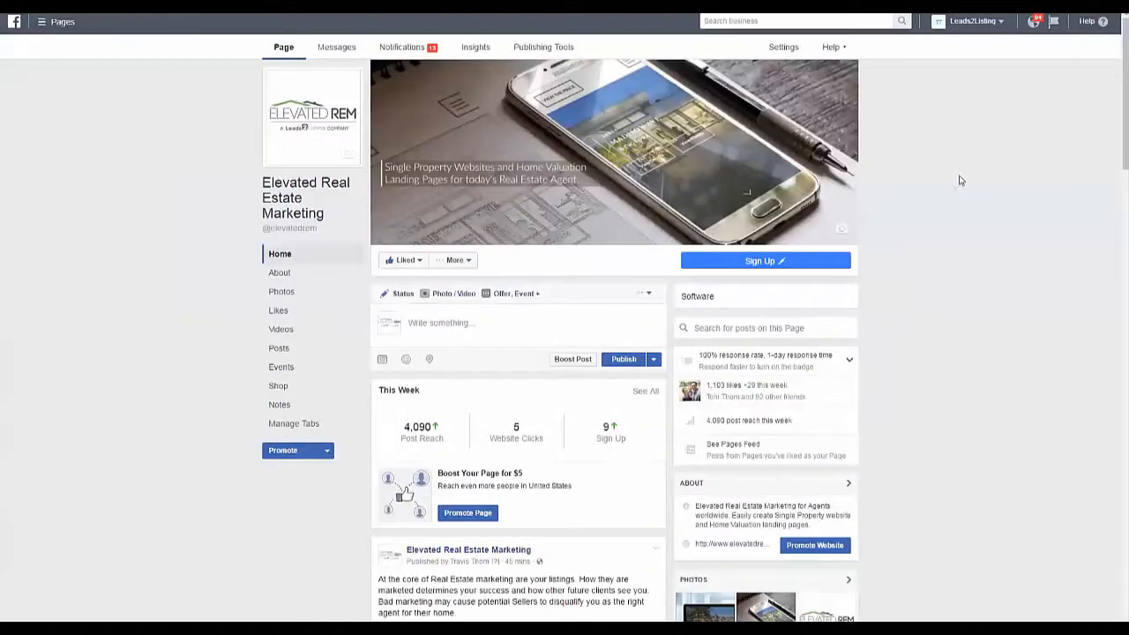
Step: On the Elevated Real Estate Marketing Facebook Page, start a Canvas post using Property Site, and view the attached canvas
{"action": "left_click", "coordinate": [469, 320]}
{"action": "left_click", "coordinate": [449, 298]}
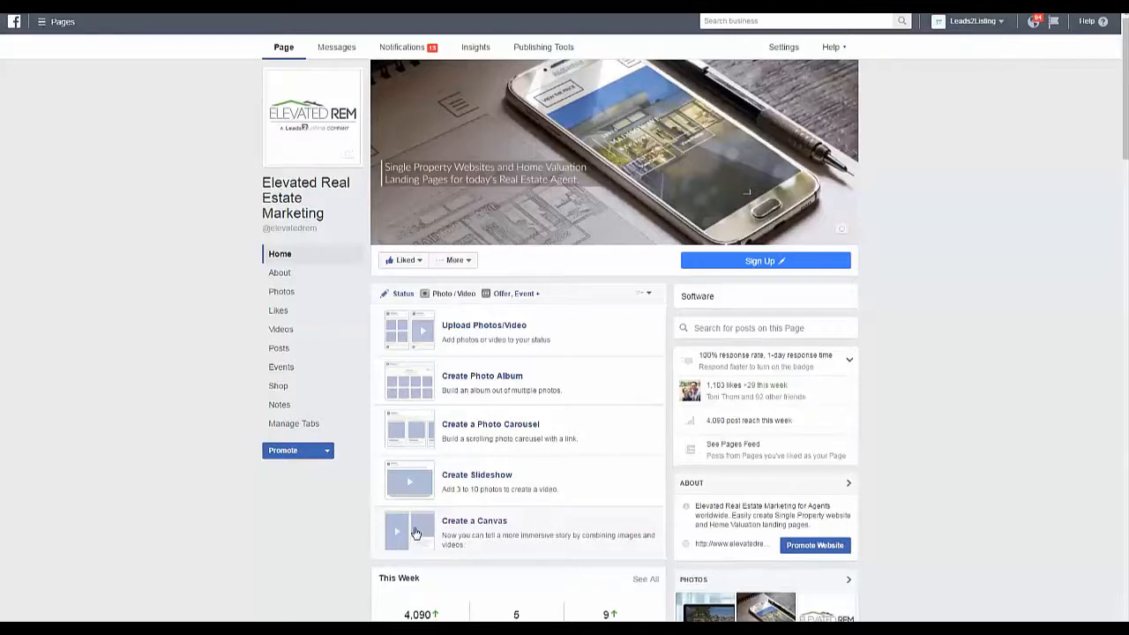
{"action": "left_click", "coordinate": [416, 533]}
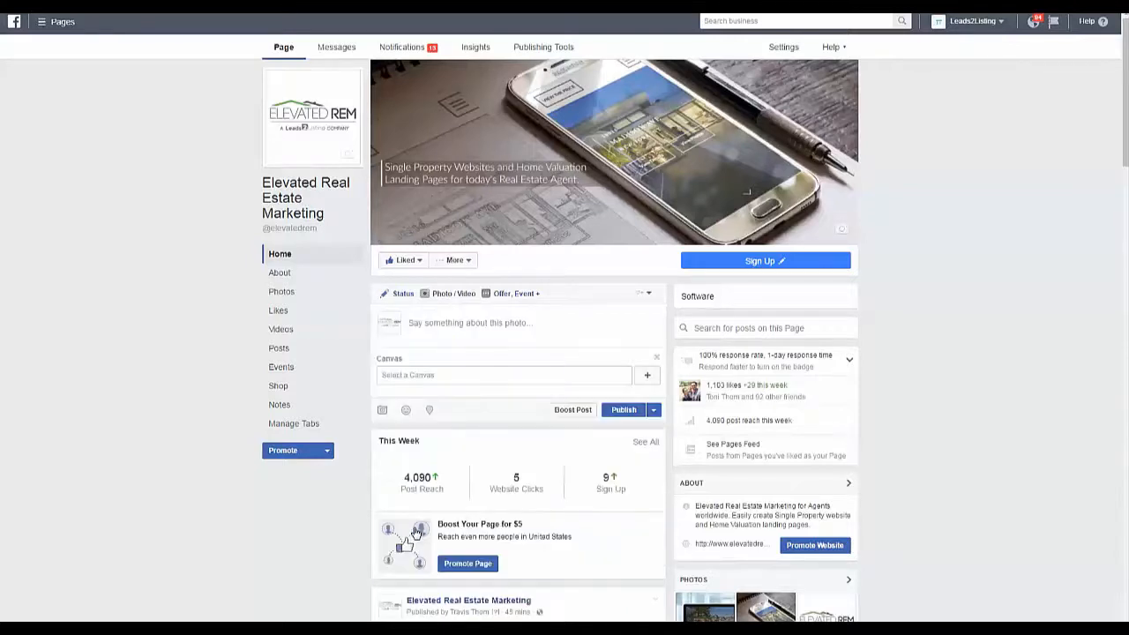
{"action": "left_click", "coordinate": [459, 377]}
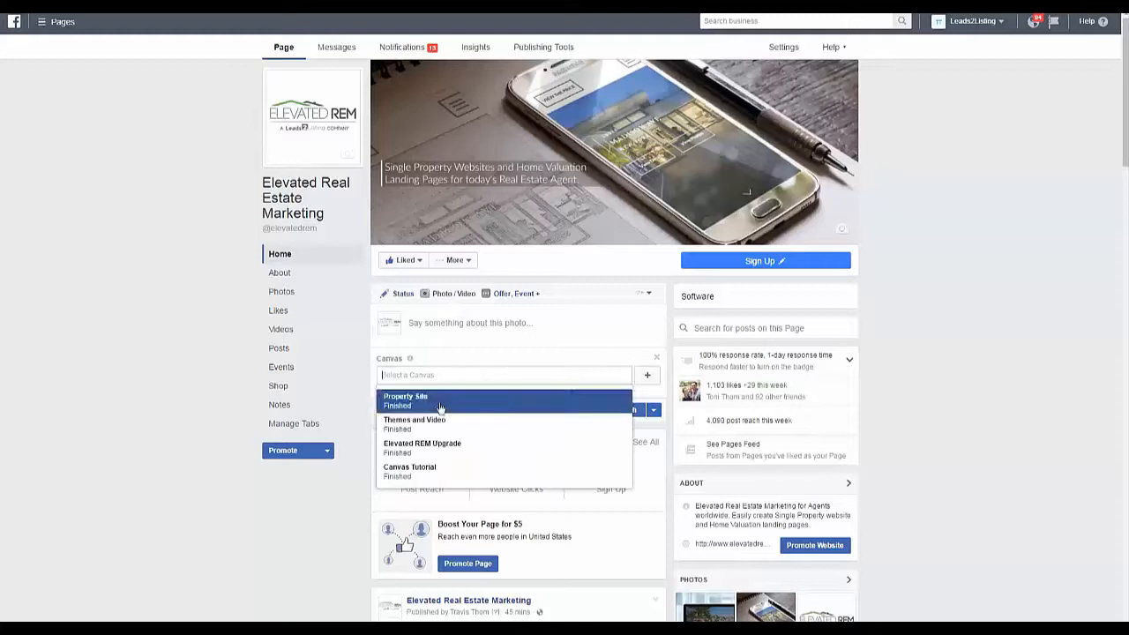
{"action": "left_click", "coordinate": [460, 393]}
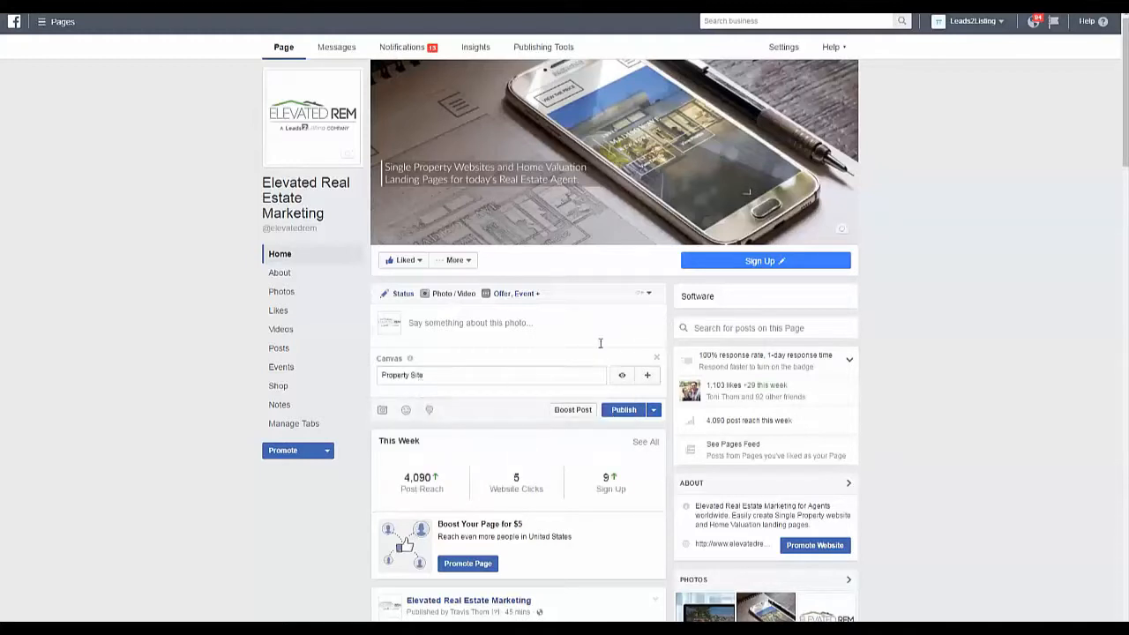
{"action": "left_click", "coordinate": [621, 377]}
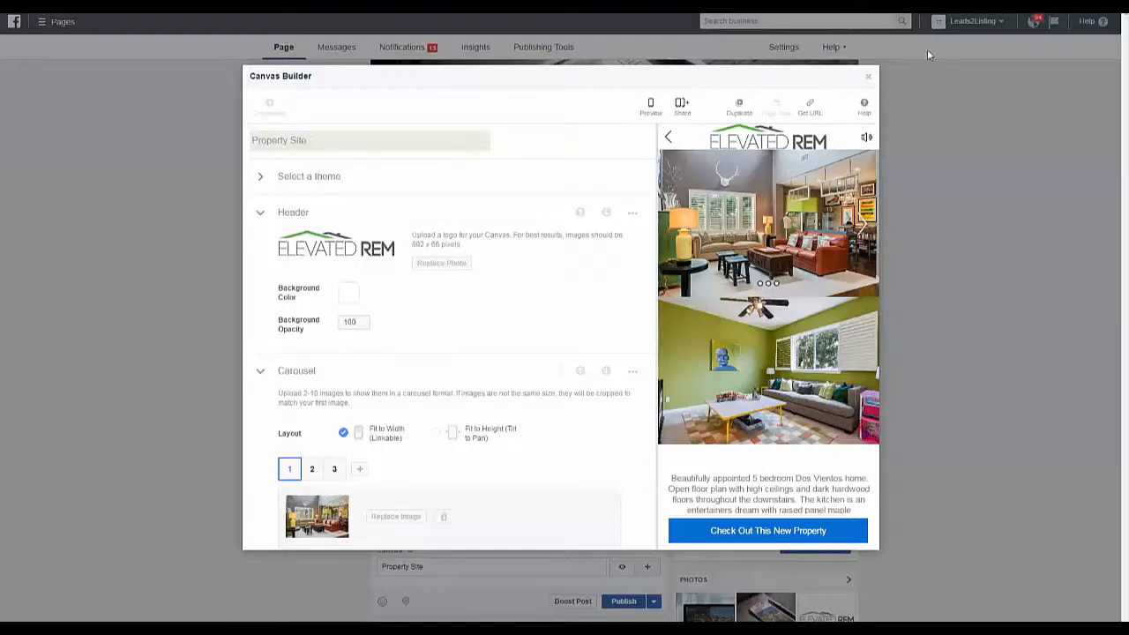
{"action": "left_click", "coordinate": [868, 78]}
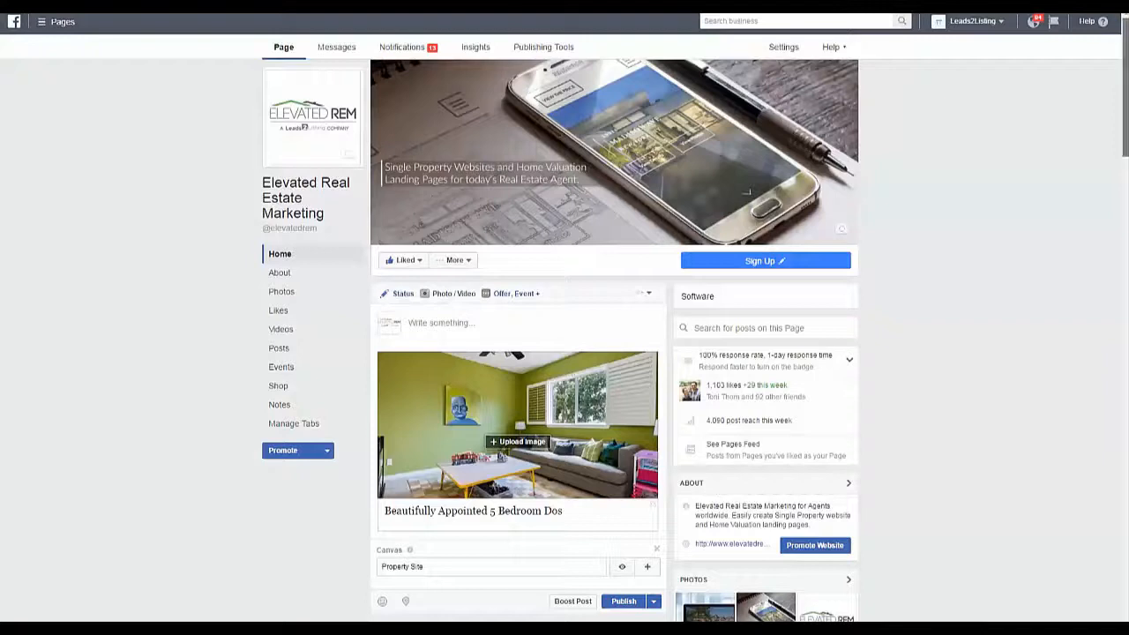
Step: Open the Canvas post's headline below the living room photo for editing and select its text
{"action": "scroll", "coordinate": [950, 310], "scroll_direction": "down", "scroll_amount": 1}
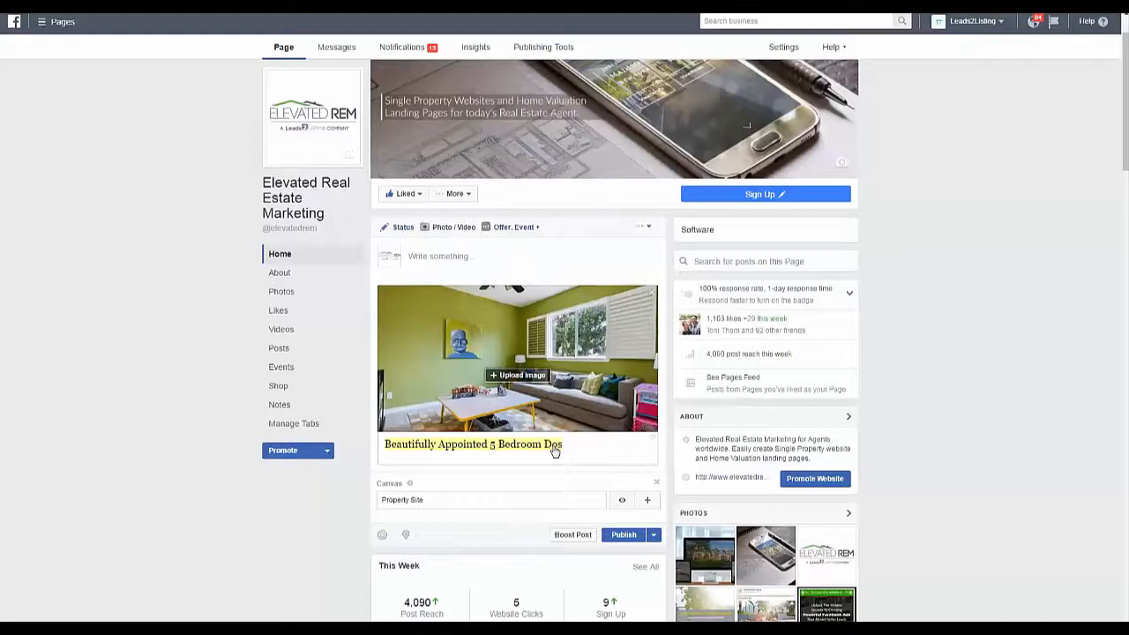
{"action": "left_click", "coordinate": [555, 451]}
{"action": "left_click_drag", "start_coordinate": [553, 446], "coordinate": [386, 443]}
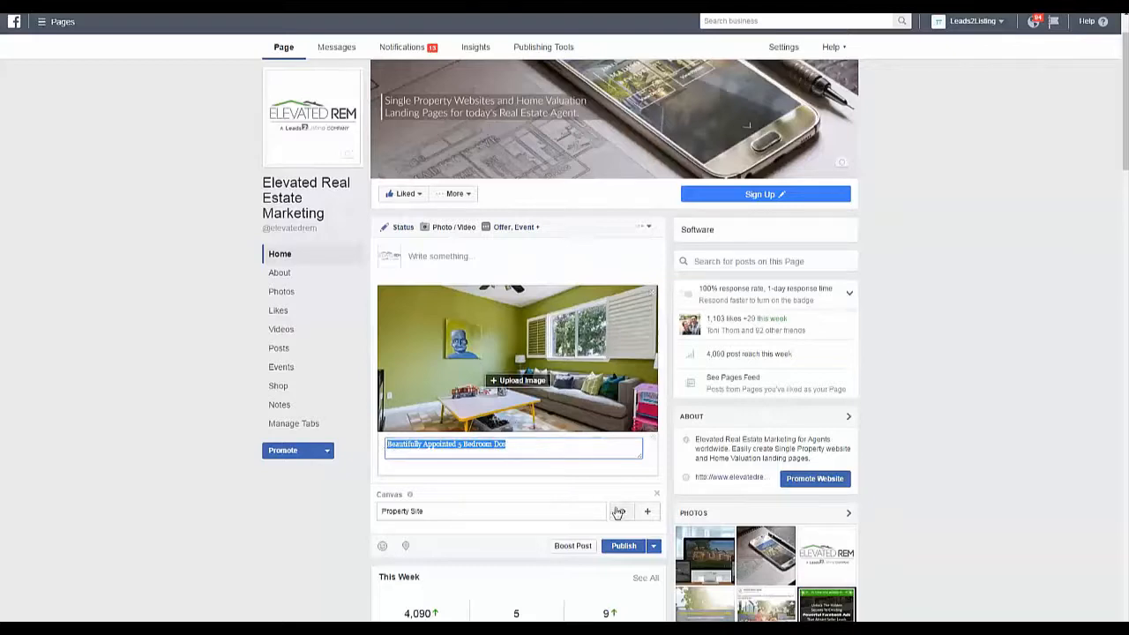
{"action": "left_click", "coordinate": [279, 526]}
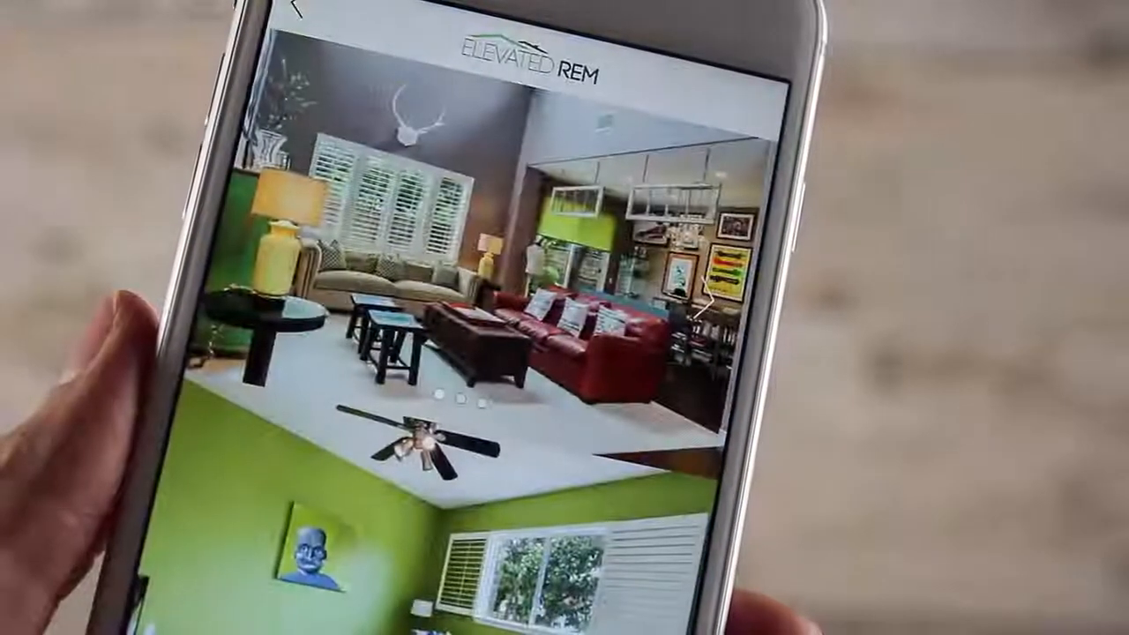
{"action": "left_click", "coordinate": [717, 264]}
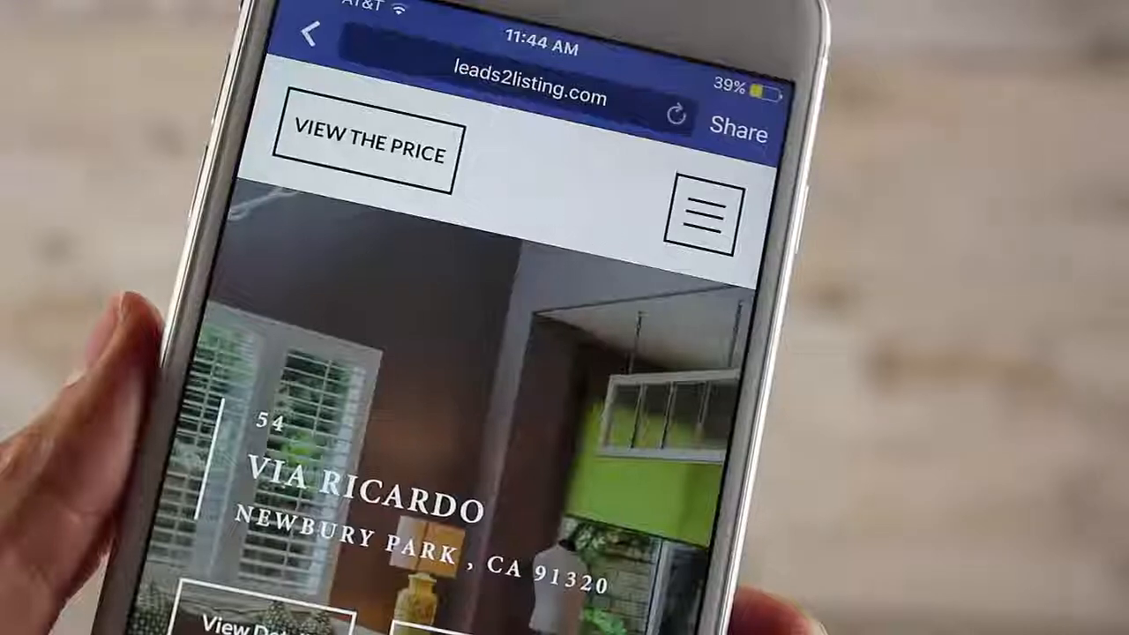